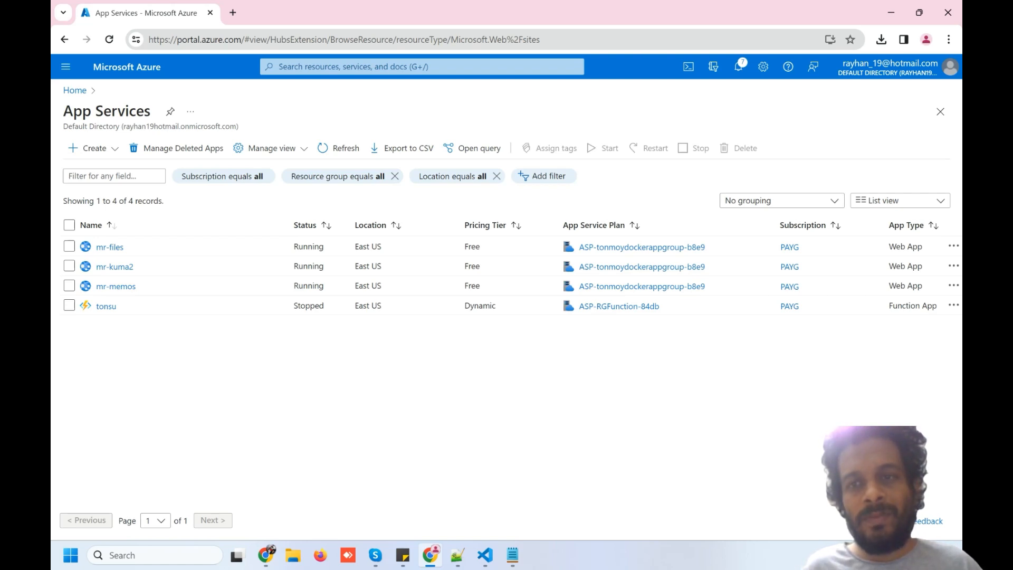
Minimize Chrome and VS Code, decline keeping both missing PublishSettings files, and close Notepad++
left_click(891, 10)
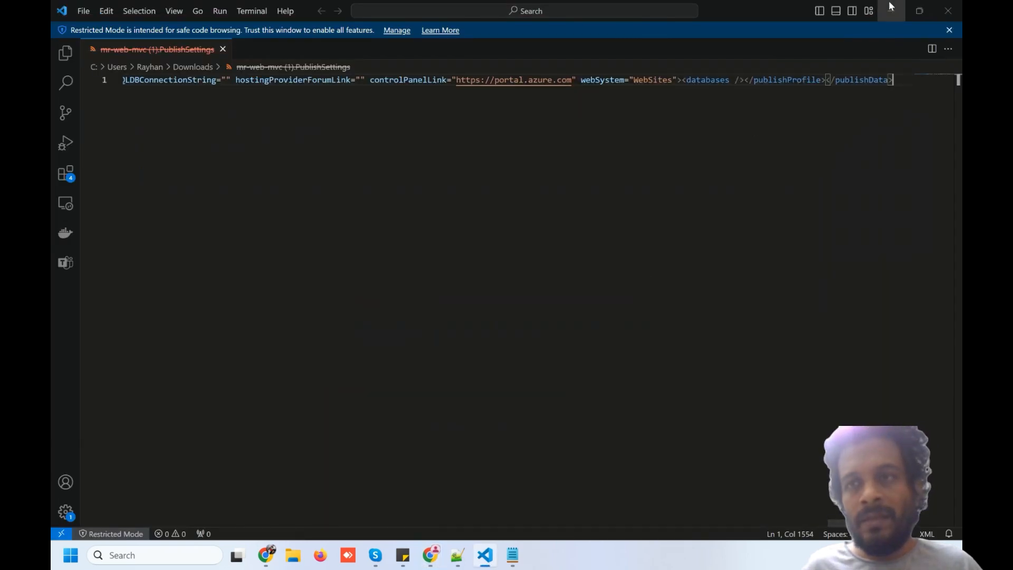
left_click(892, 8)
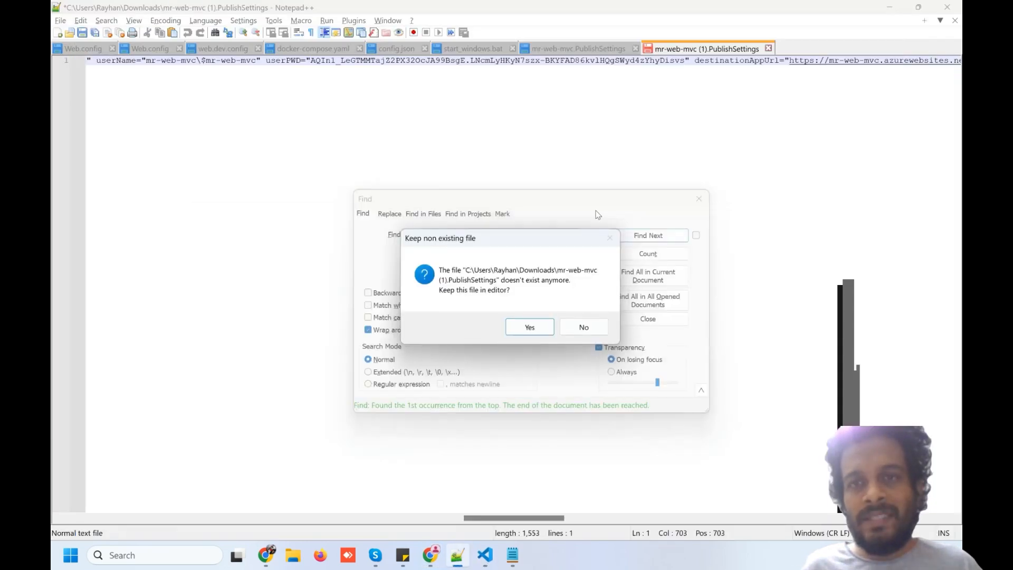
left_click(560, 327)
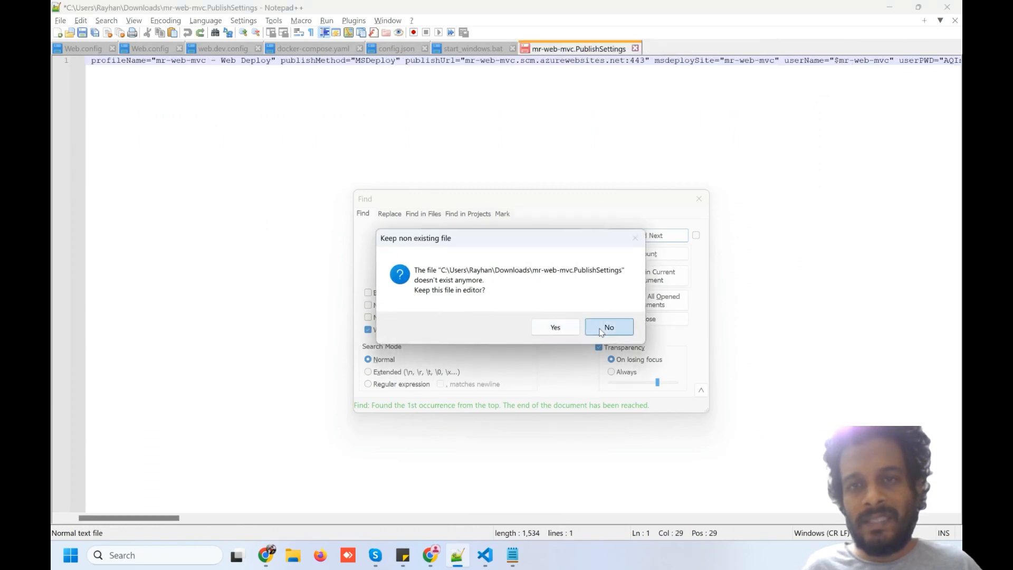
left_click(601, 328)
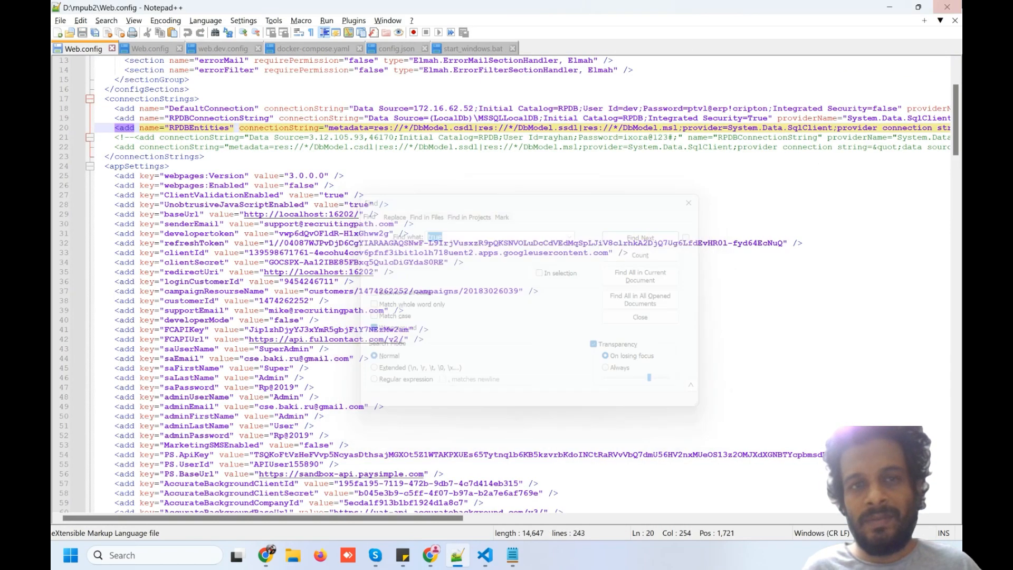
left_click(947, 7)
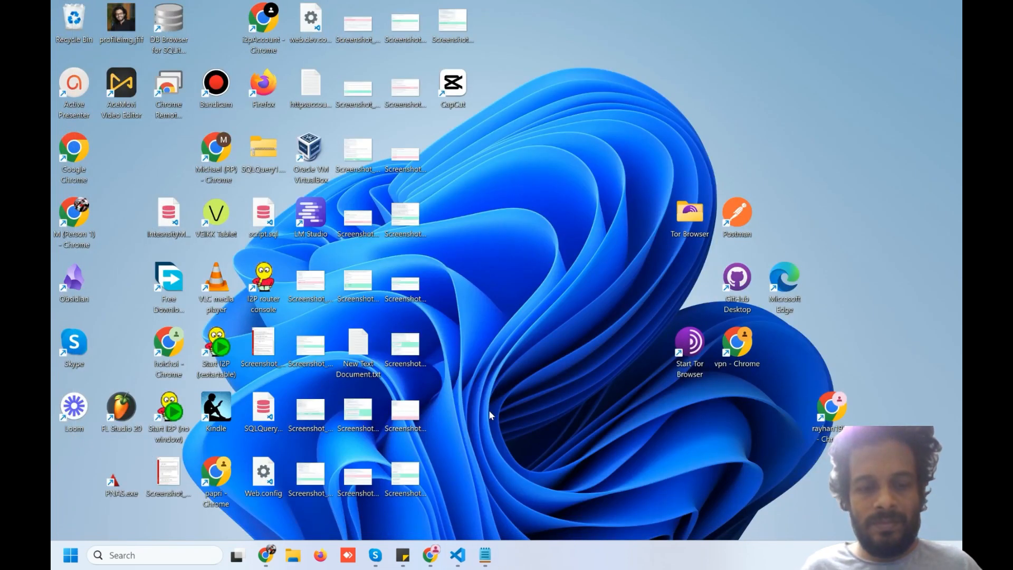
Launch Visual Studio 2022 and pick the ASP.NET Core Web App (Model-View-Controller) template for a new project
key("super")
type("visu")
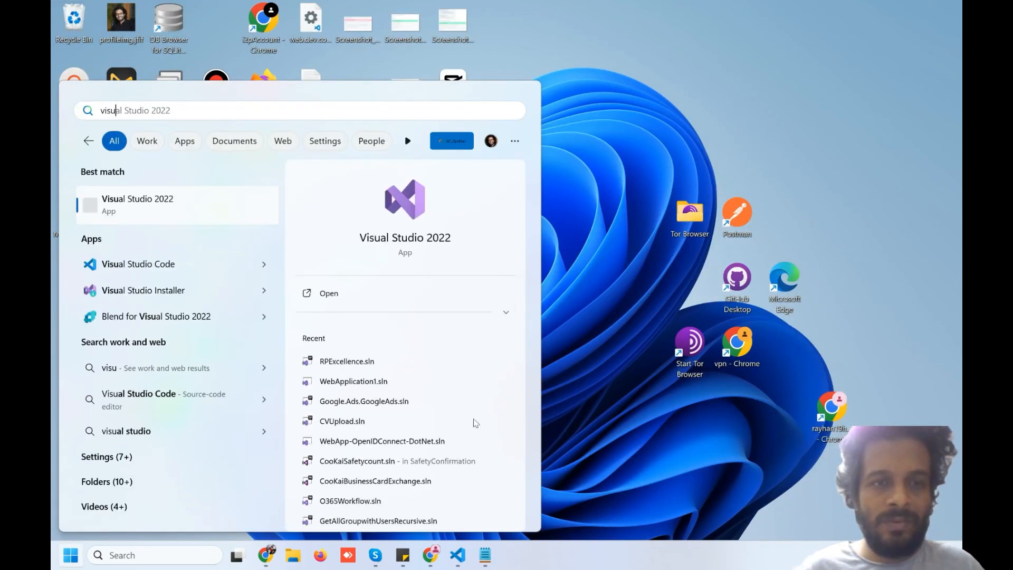
left_click(151, 208)
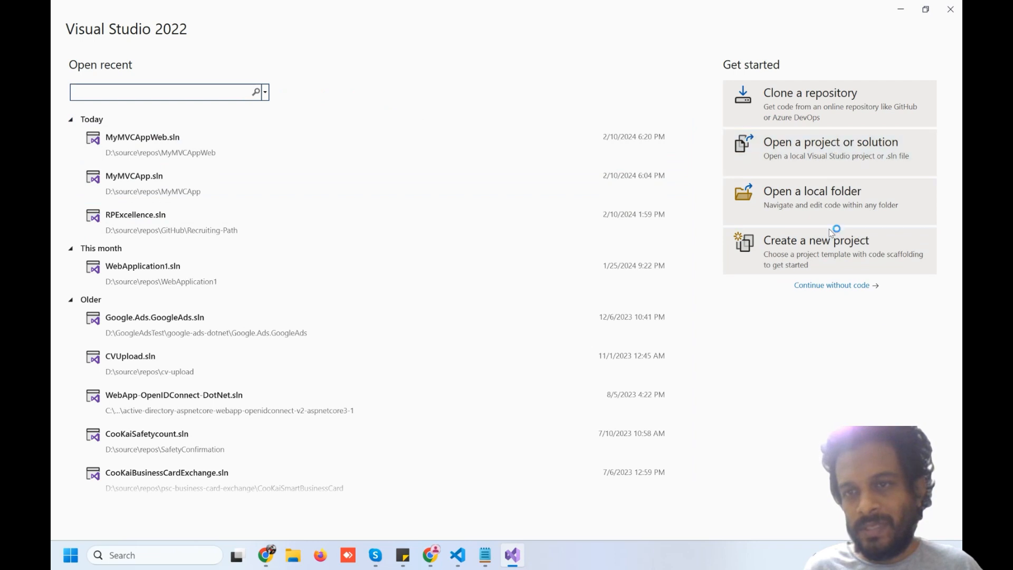
left_click(832, 247)
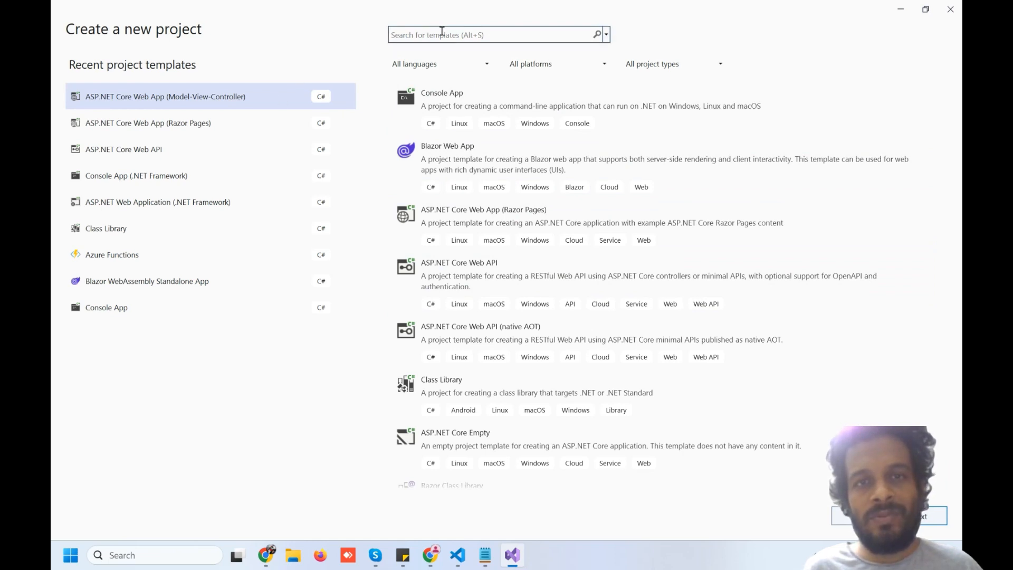
left_click(444, 34)
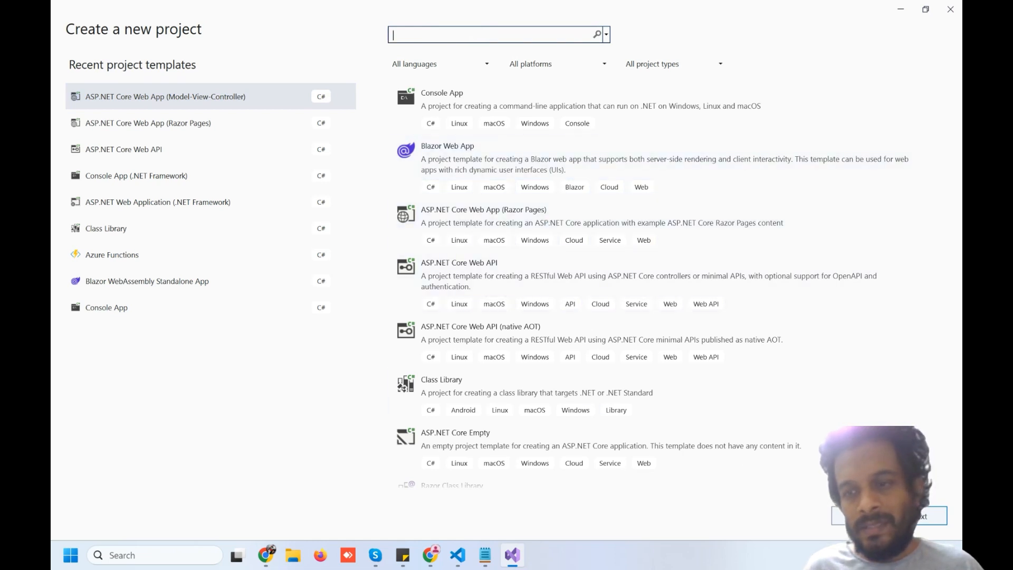
left_click(918, 519)
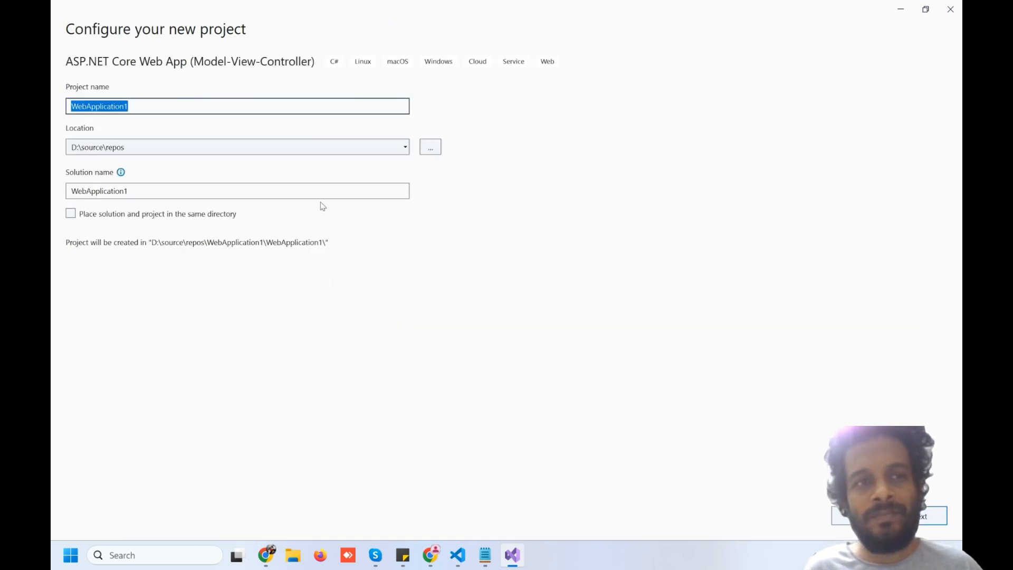
Name the project MyMVCWebApp and create it on .NET 8.0 (LTS) with HTTPS and no authentication
type("My")
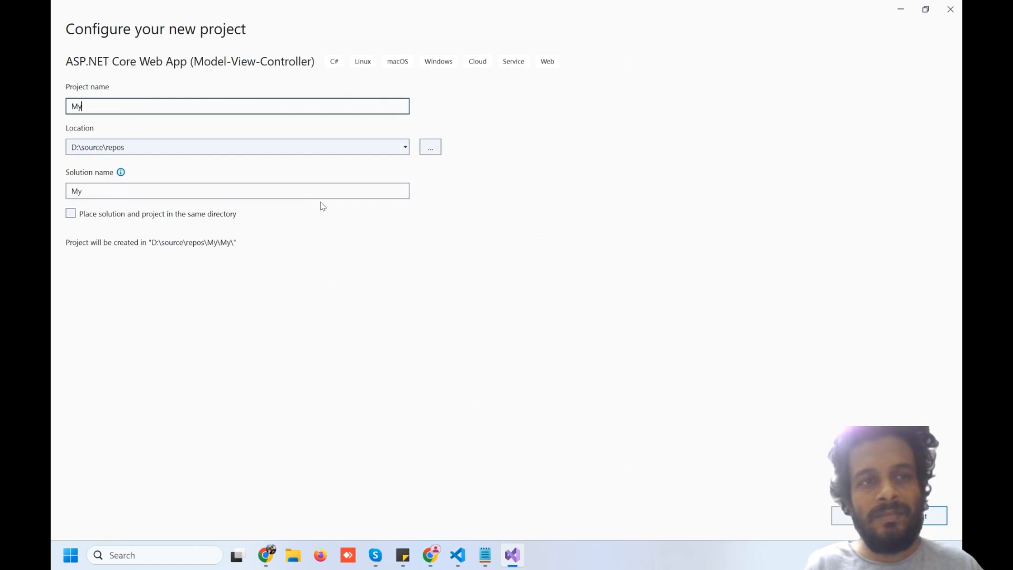
type("MVCWebAP")
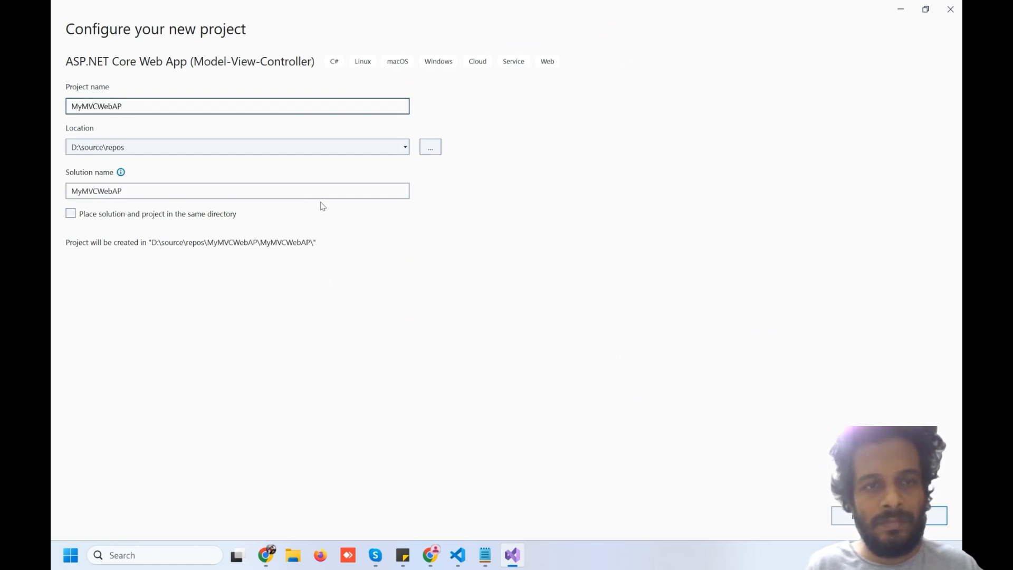
key("BackSpace")
type("pp")
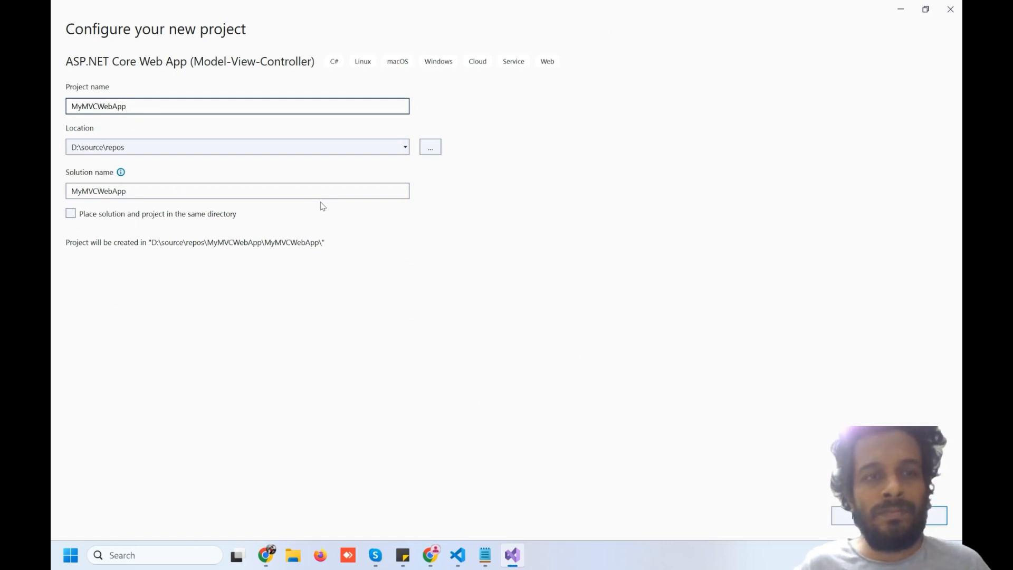
key("Return")
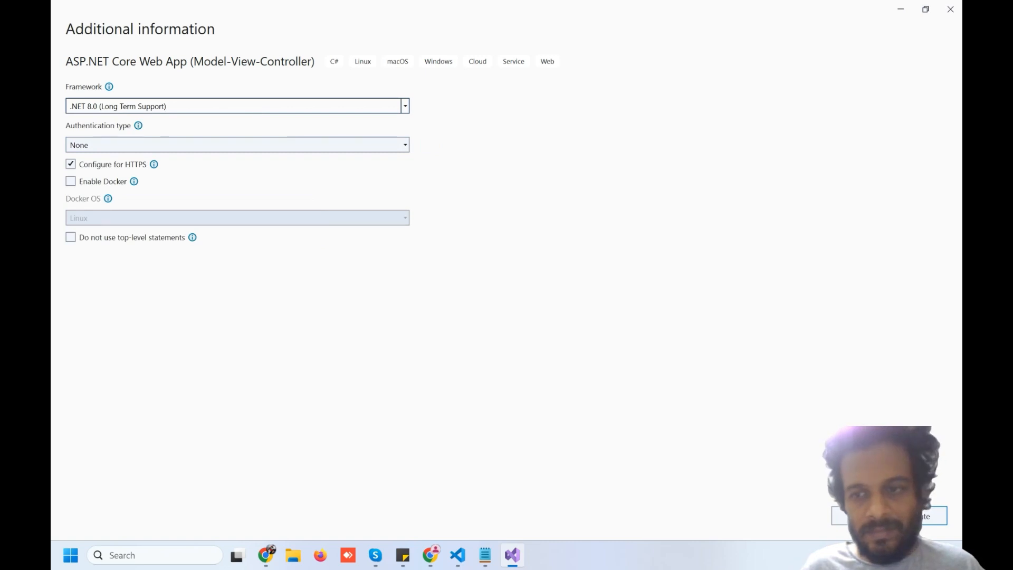
left_click(913, 516)
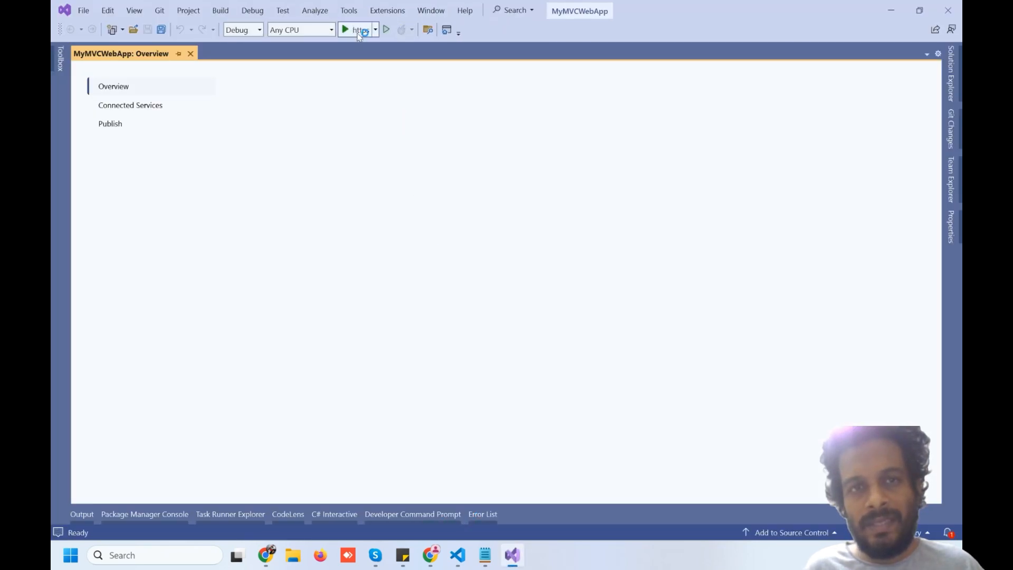
Run MyMVCWebApp locally over HTTPS and check its Privacy and Home pages at localhost:7258
left_click(357, 32)
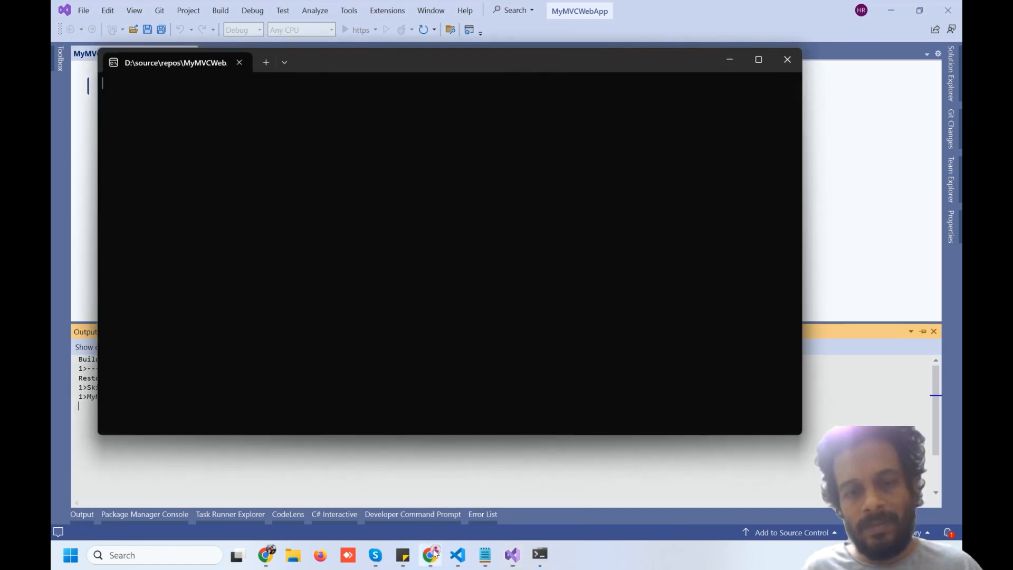
left_click(432, 557)
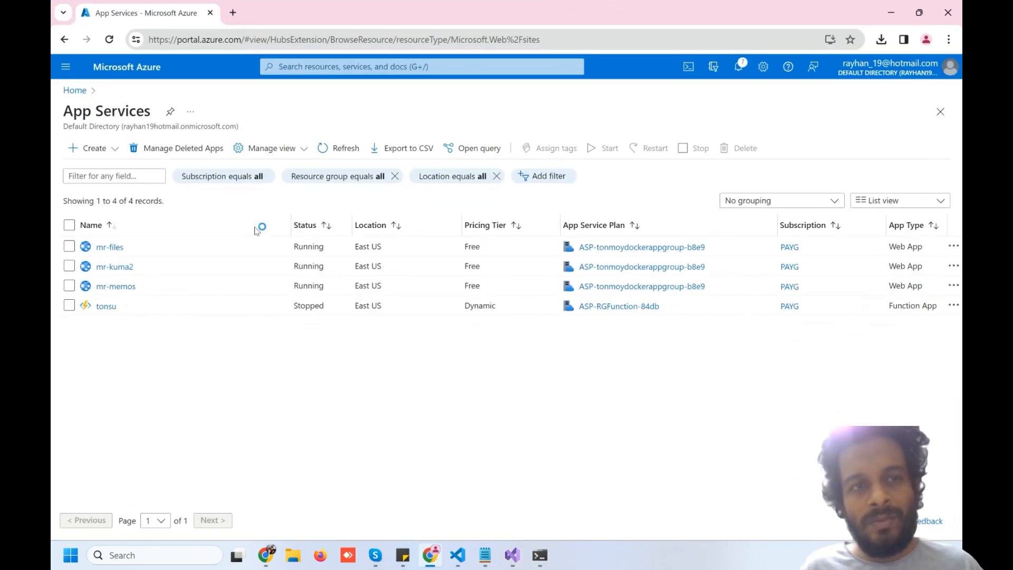
left_click(74, 90)
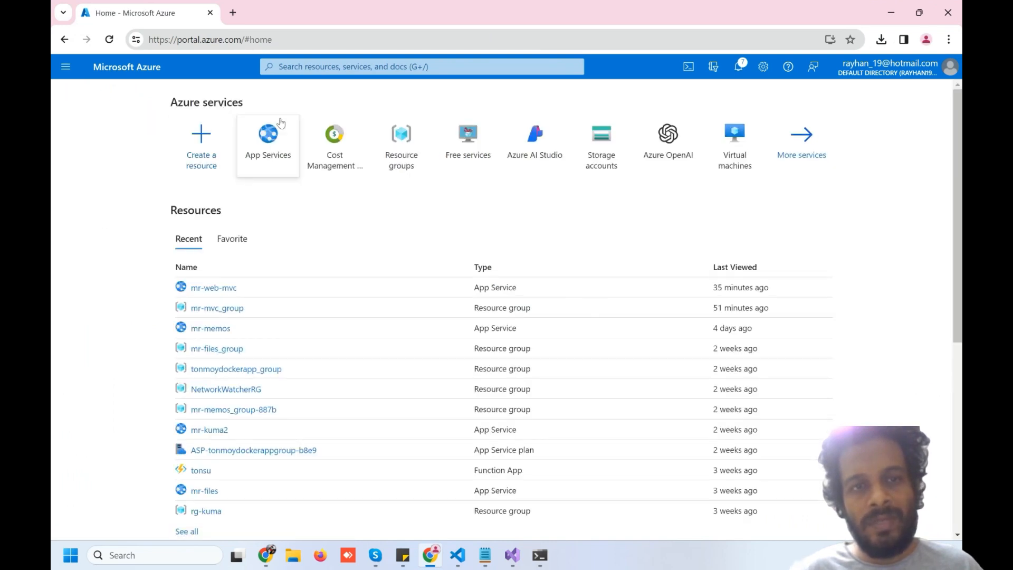
left_click(277, 66)
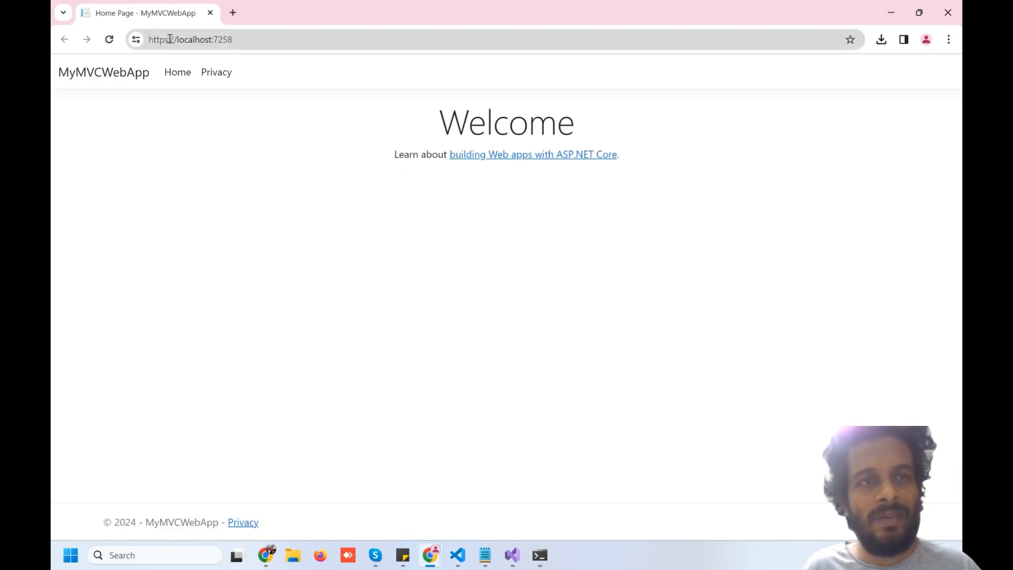
left_click_drag(170, 39, 295, 38)
left_click(294, 37)
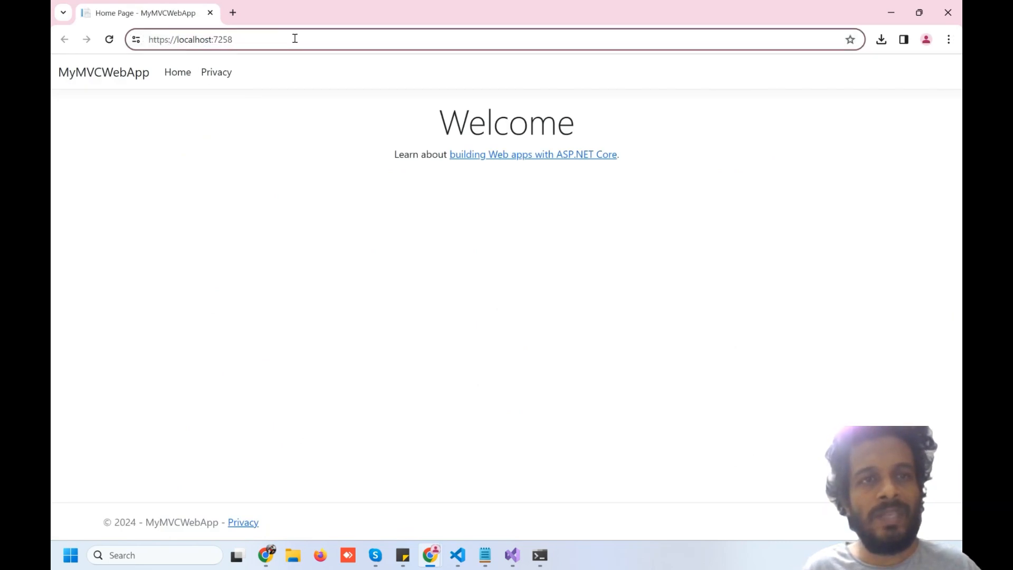
left_click(233, 75)
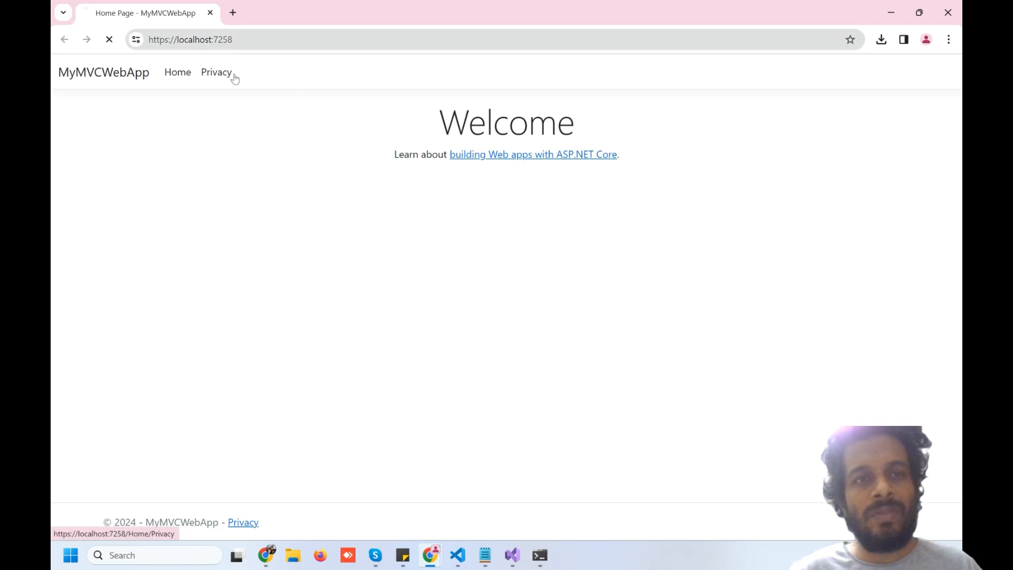
left_click(178, 75)
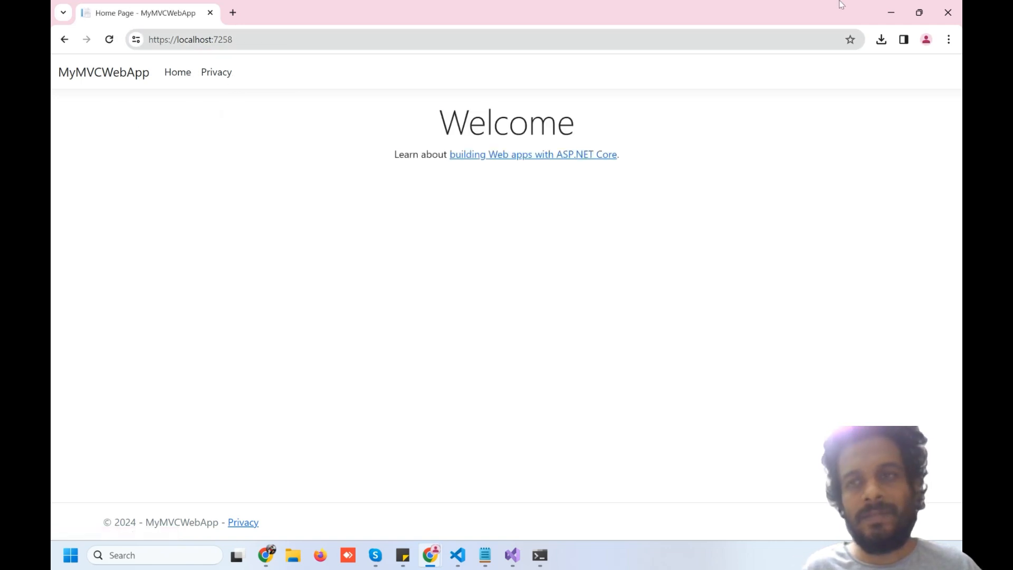
Close the localhost window and start a new Web App from App Services via the portal search
left_click(948, 13)
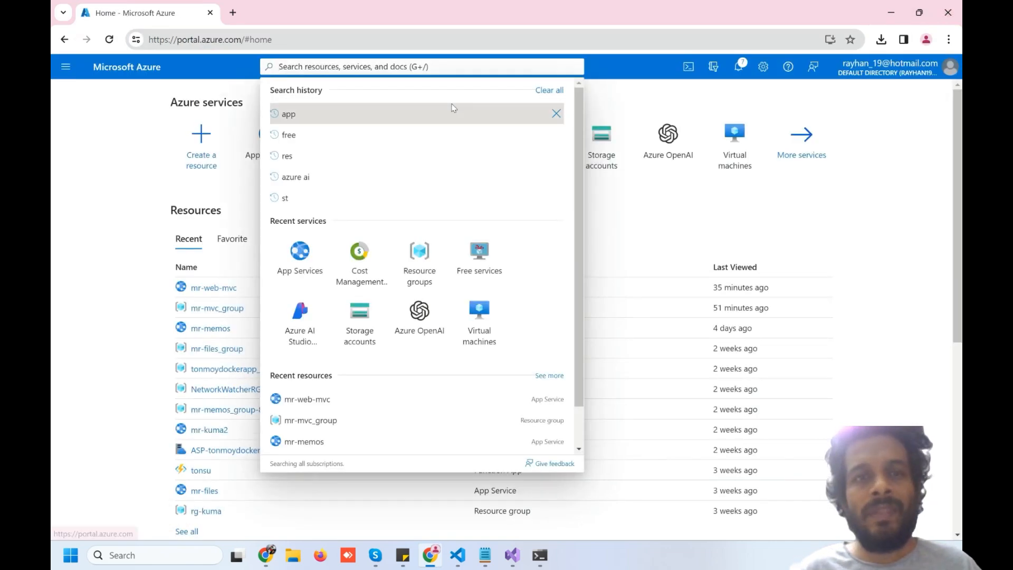
left_click(310, 68)
type("app")
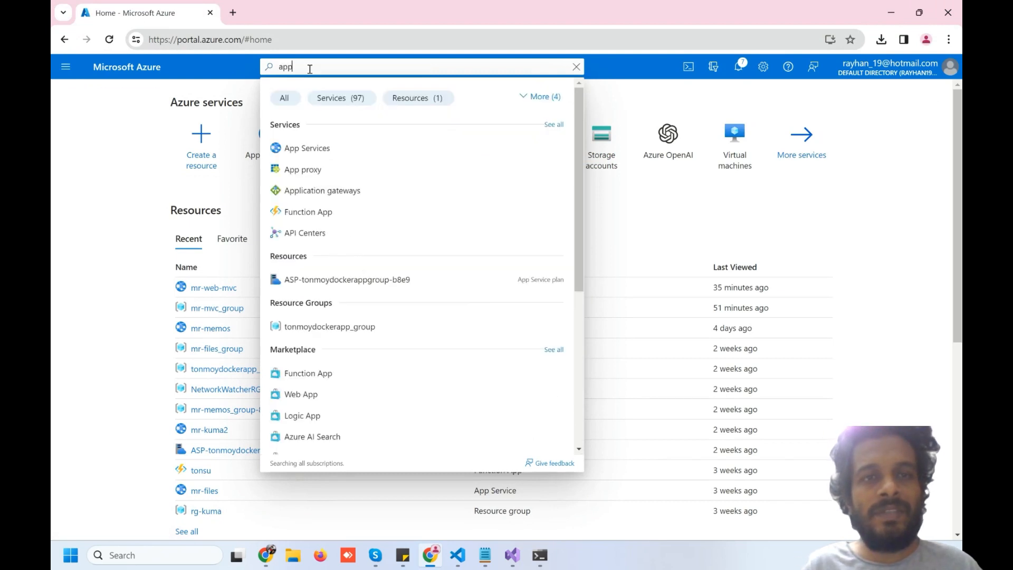
left_click(299, 148)
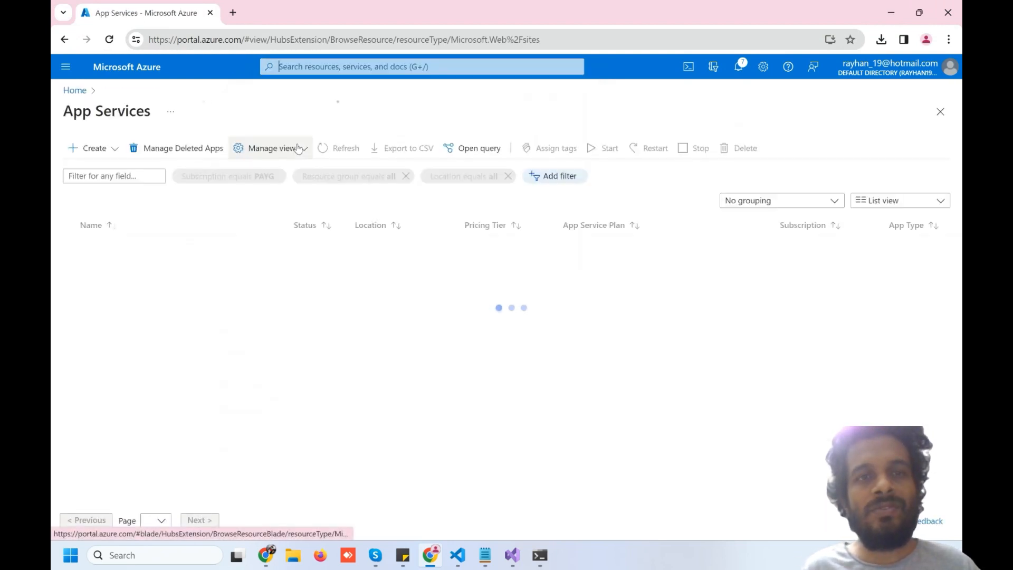
left_click(115, 150)
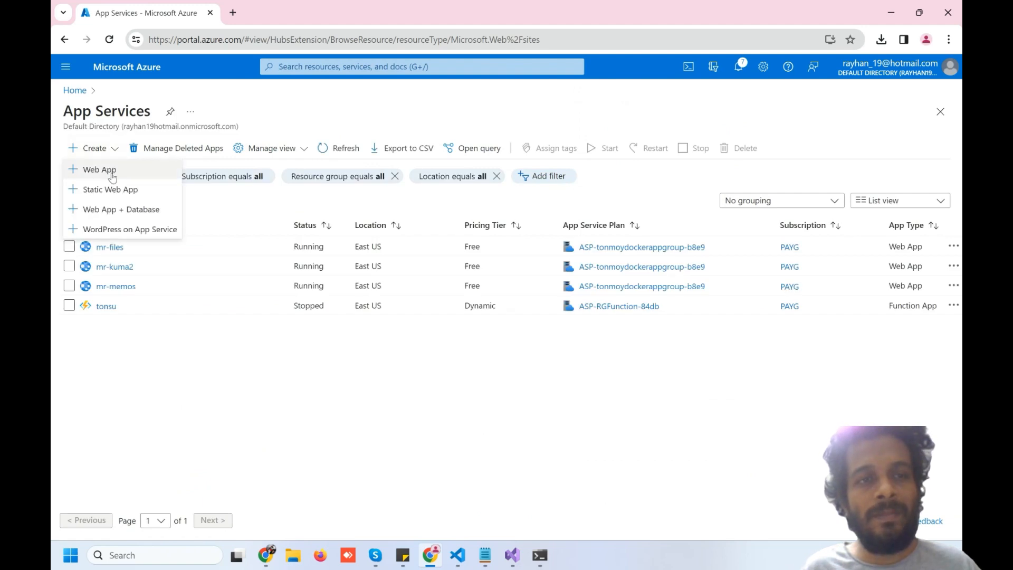
left_click(112, 177)
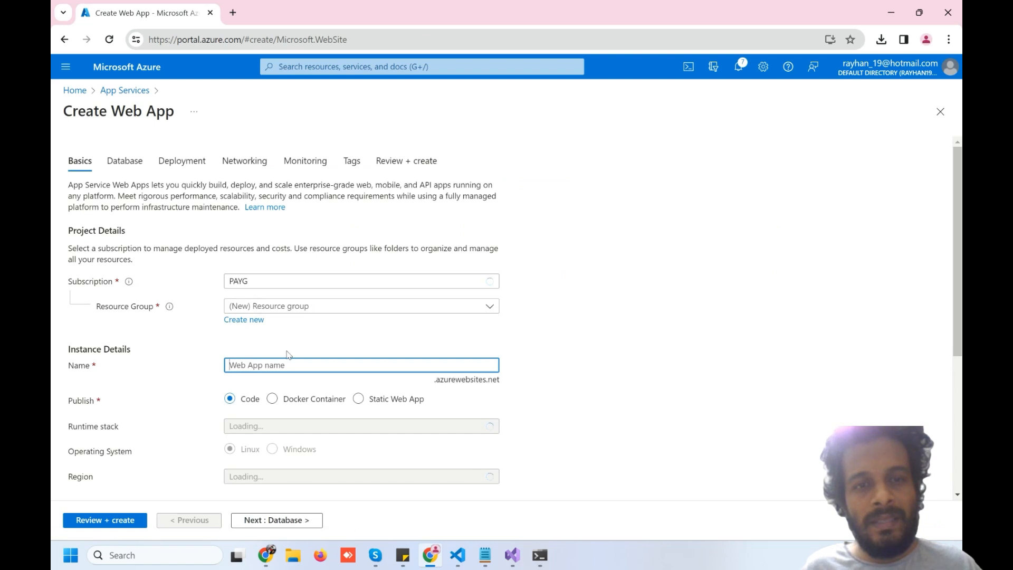
Name the web app mr-web1 and choose the .NET 8 (LTS) runtime on Linux, keeping East US and Free F1
type("mr-")
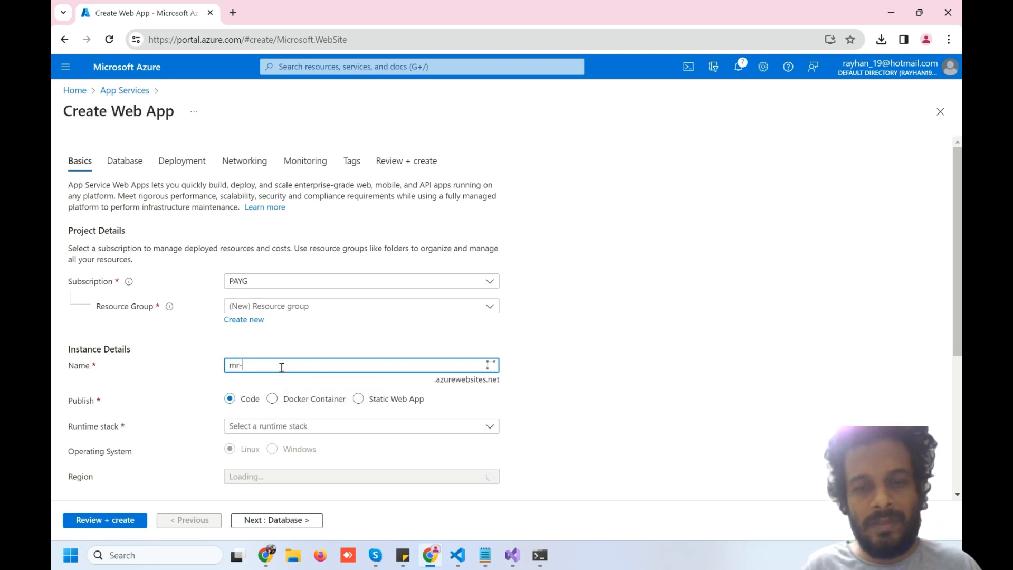
type("web1")
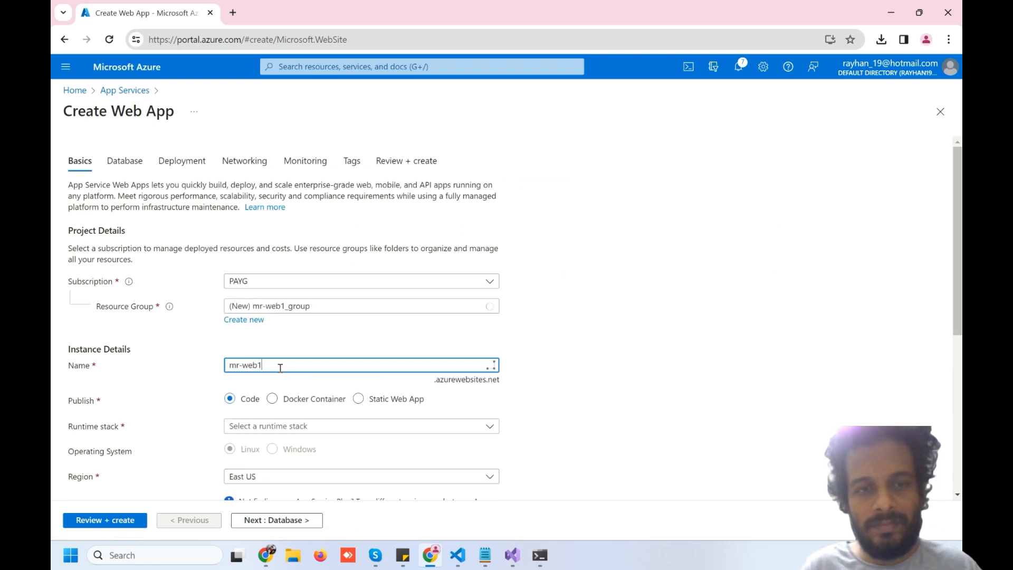
scroll(652, 379, "down", 4)
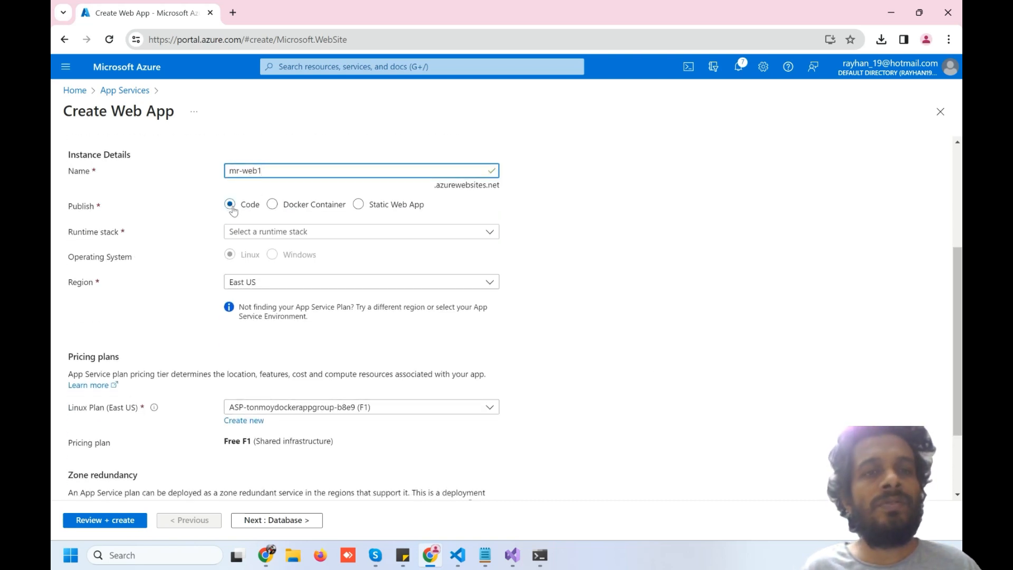
left_click(264, 237)
left_click(255, 293)
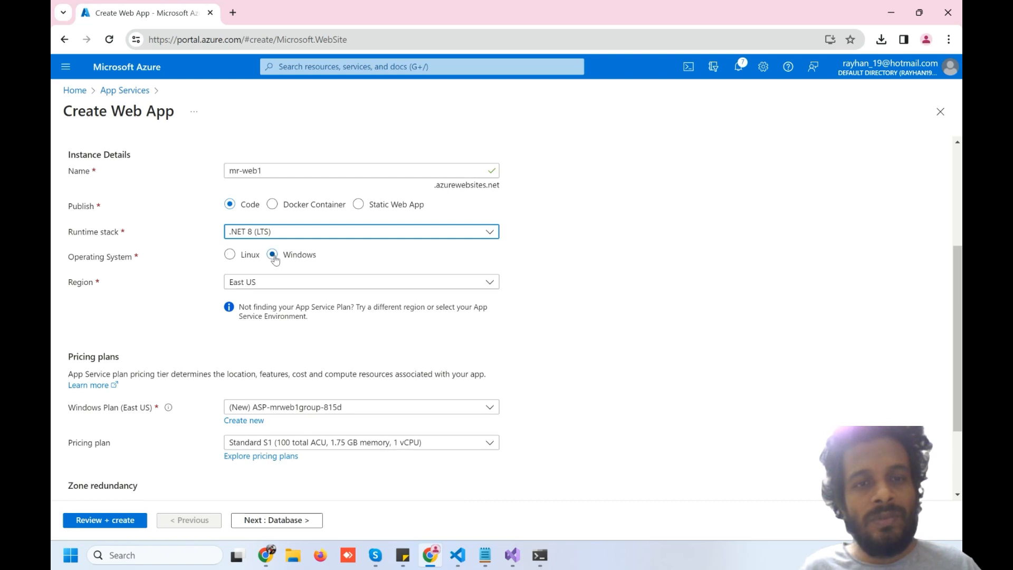
left_click(230, 255)
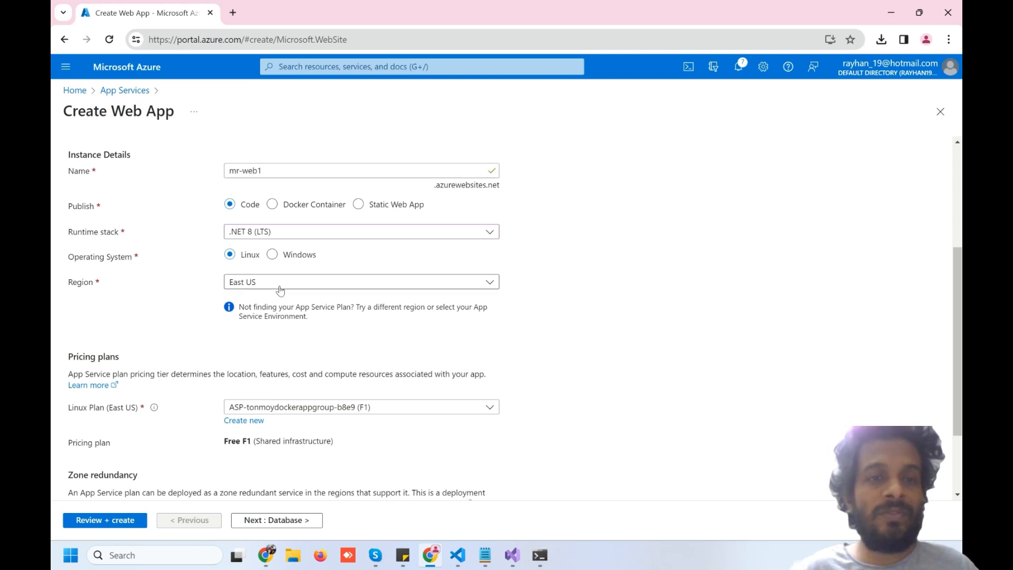
scroll(159, 327, "down", 2)
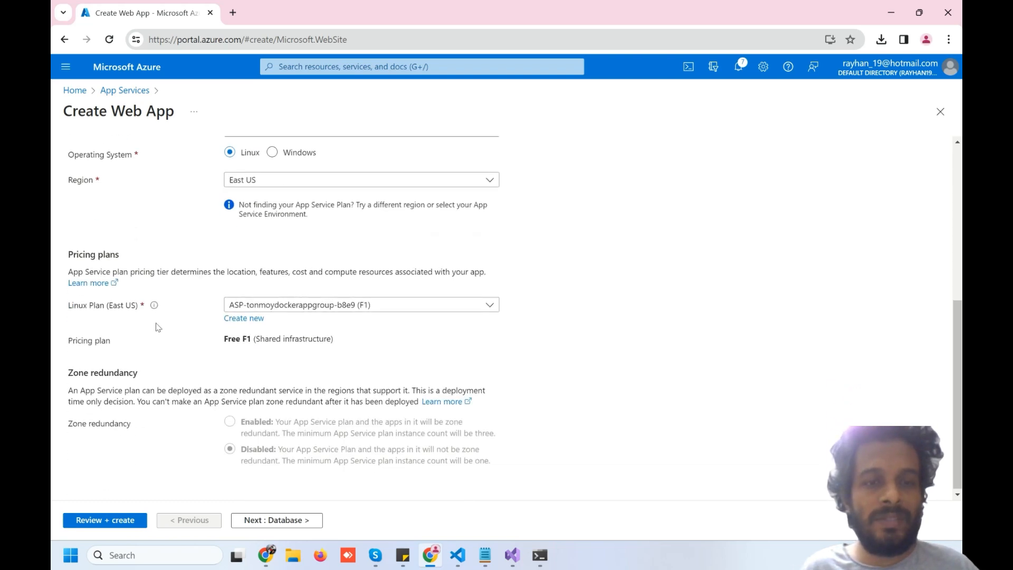
scroll(156, 327, "up", 3)
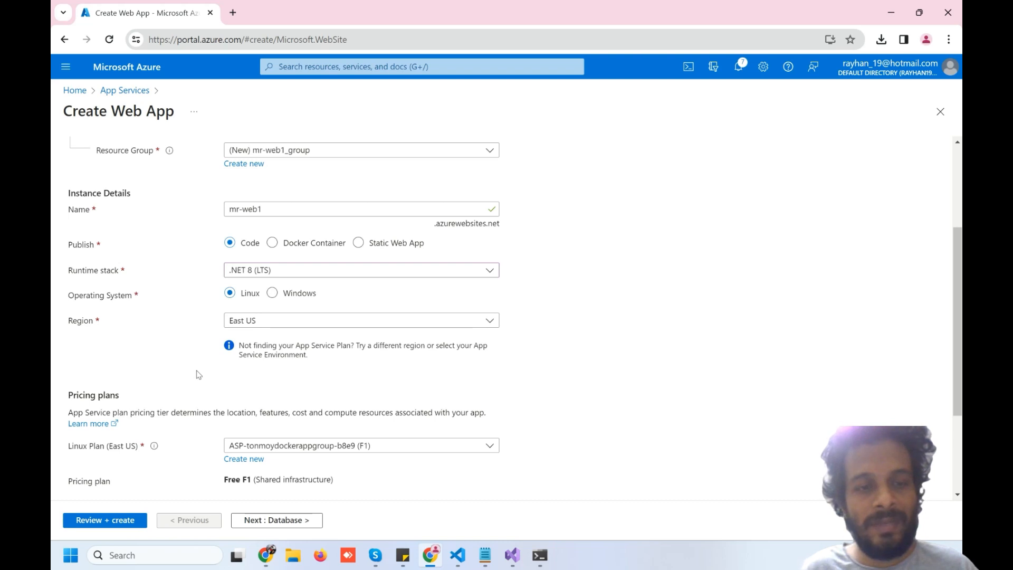
Skip past Database, Deployment and Networking, set Application Insights to No, and open Review + create
left_click(245, 521)
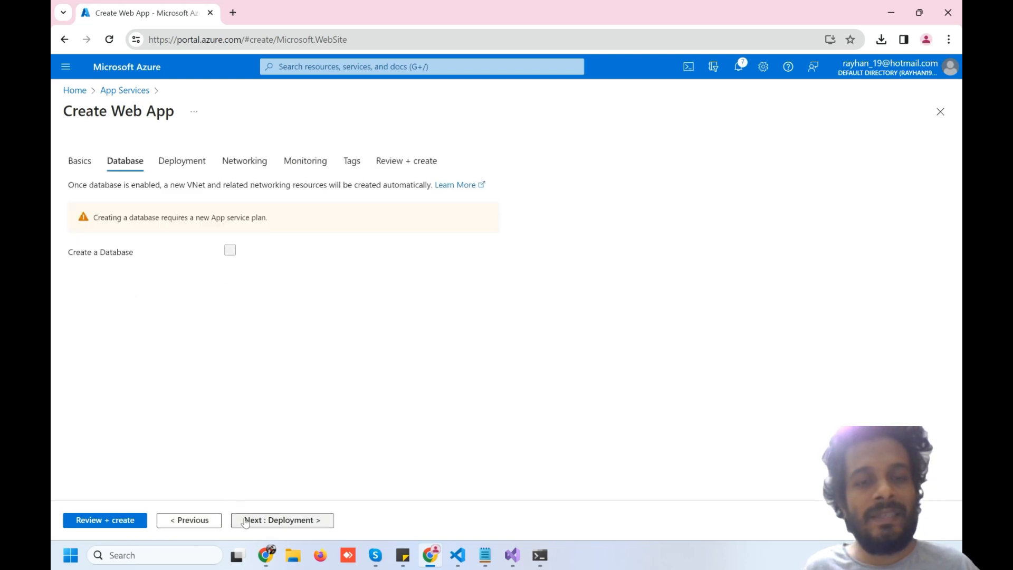
left_click(245, 521)
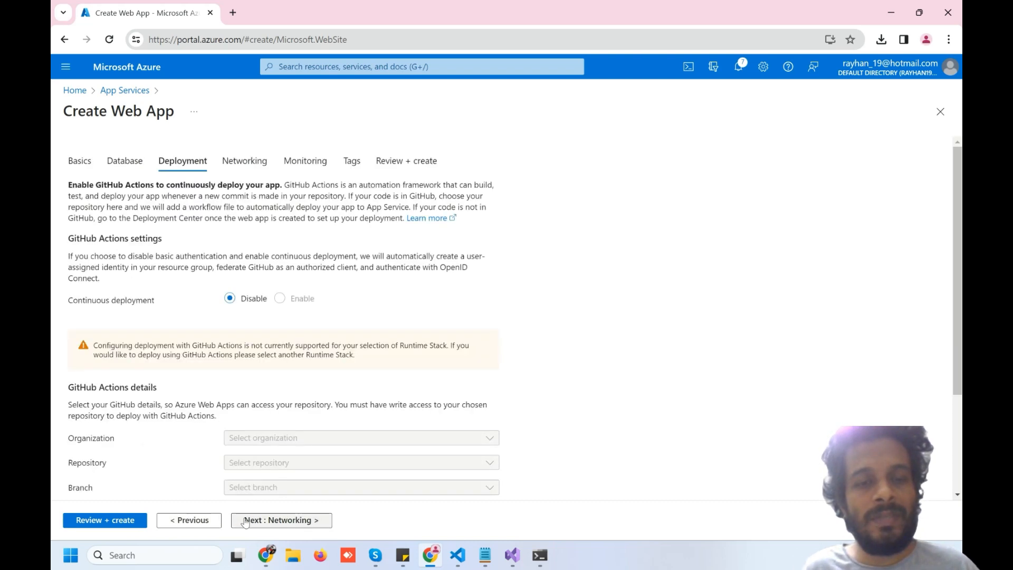
left_click(245, 521)
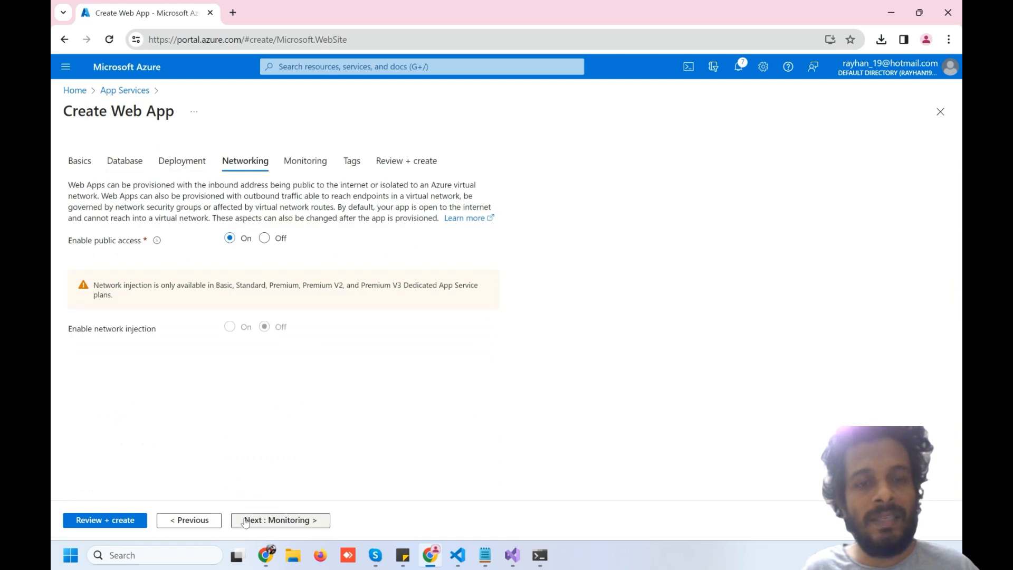
left_click(245, 521)
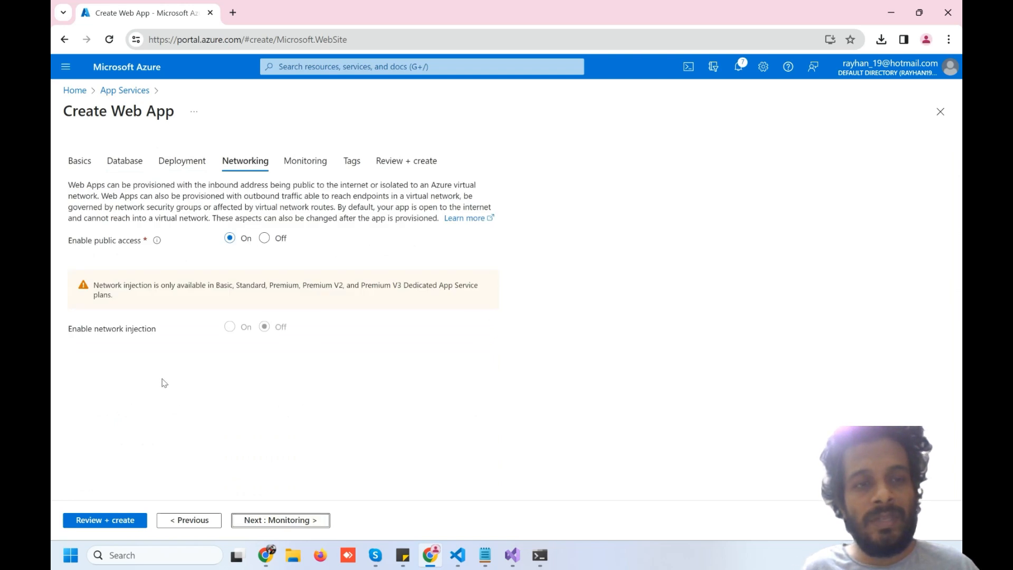
left_click(264, 521)
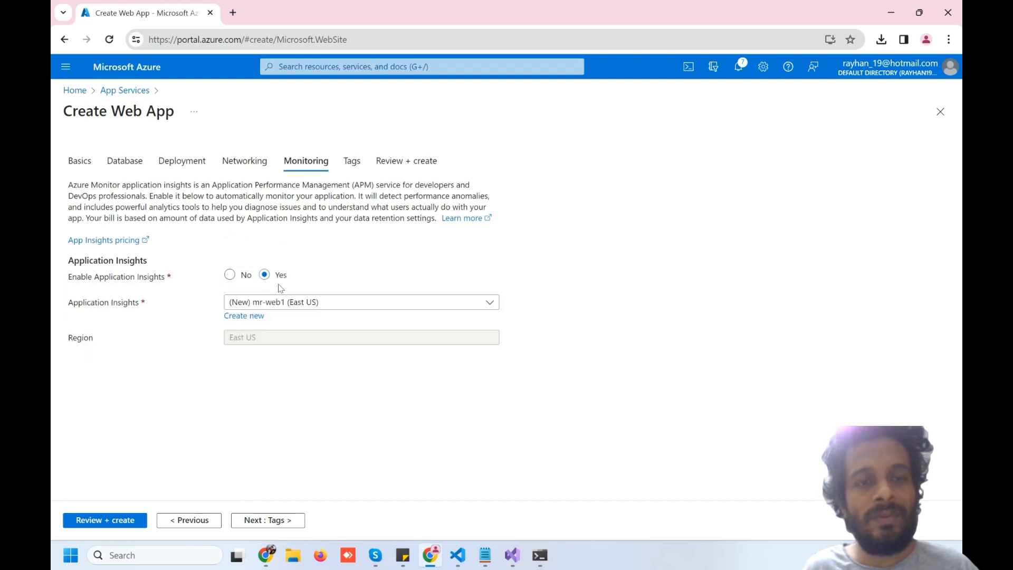
left_click(230, 275)
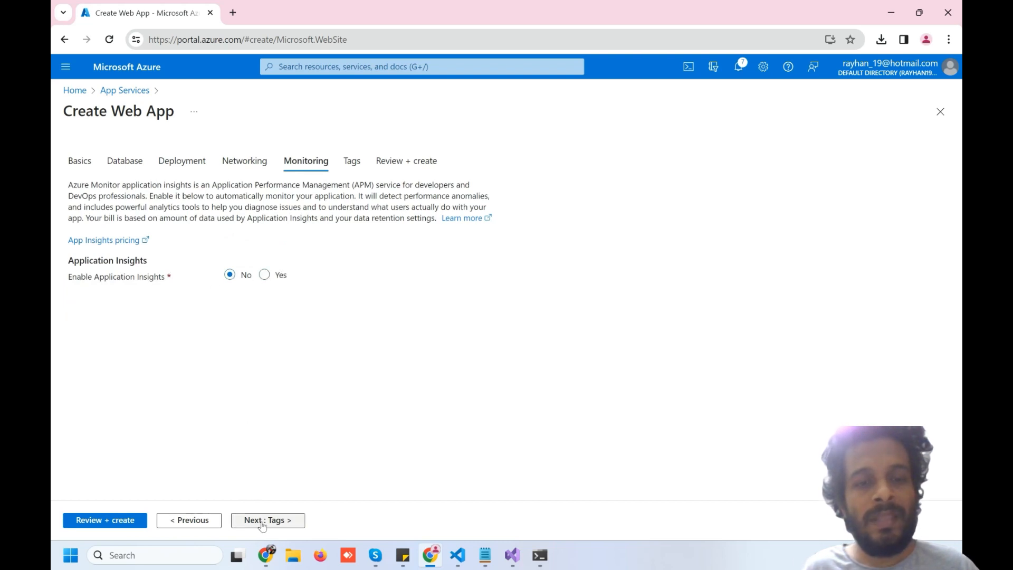
left_click(119, 519)
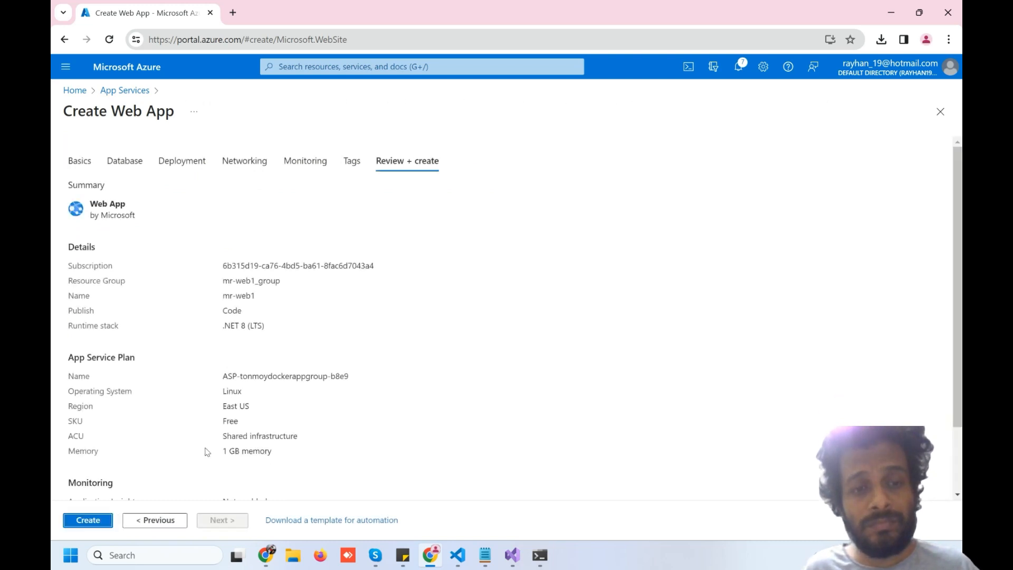
Create mr-web1 and wait until its deployment to mr-web1_group reports complete
left_click(94, 521)
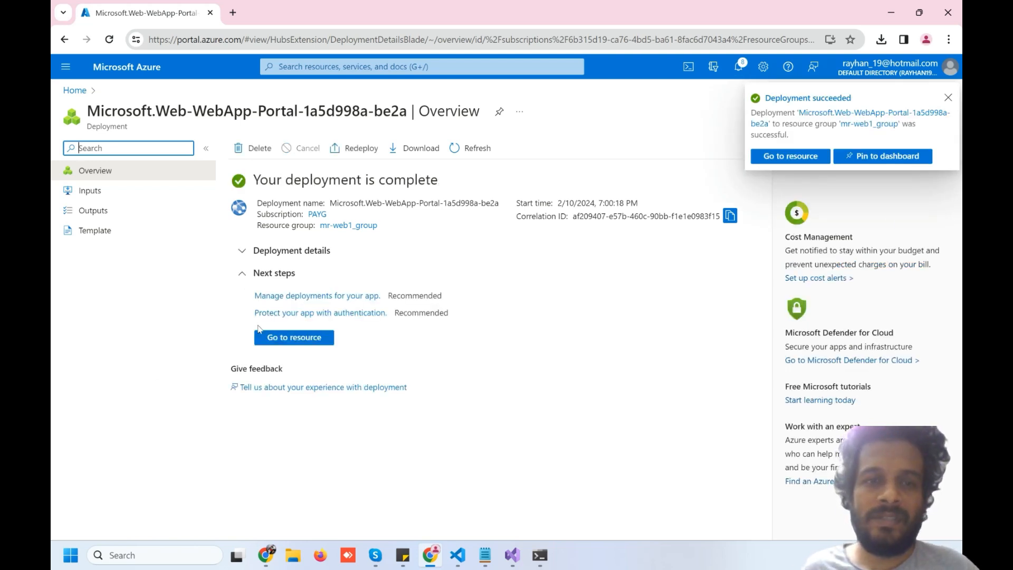
Refresh App Services, open mr-web1, download mr-web1.PublishSettings, then bring Visual Studio forward
left_click(74, 92)
left_click(269, 134)
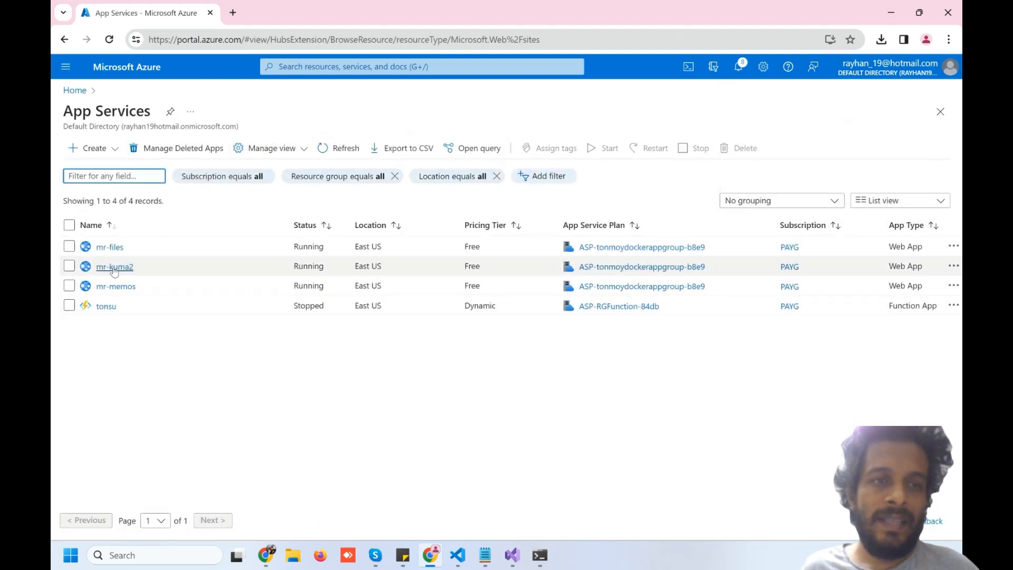
left_click(327, 152)
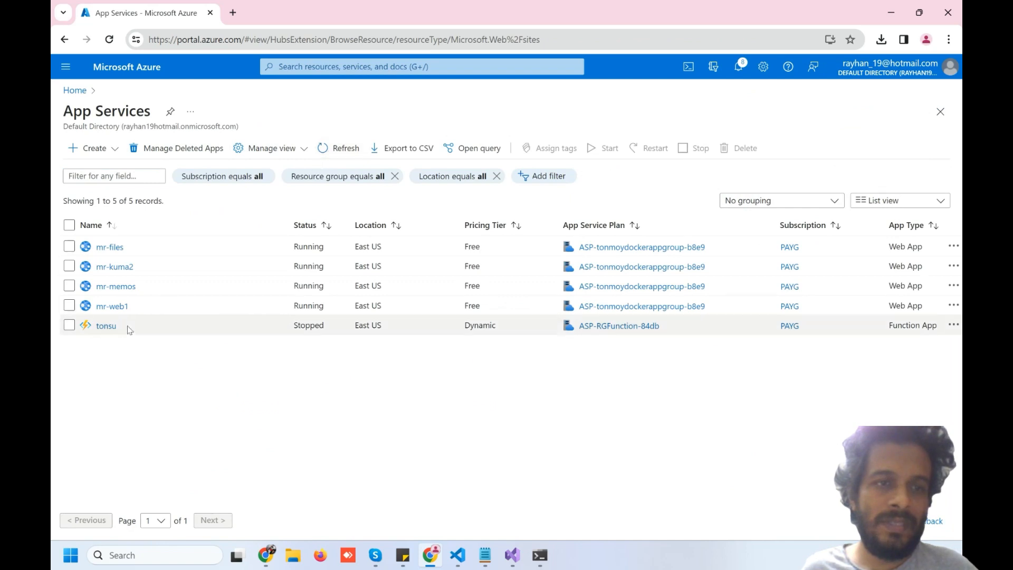
left_click(112, 307)
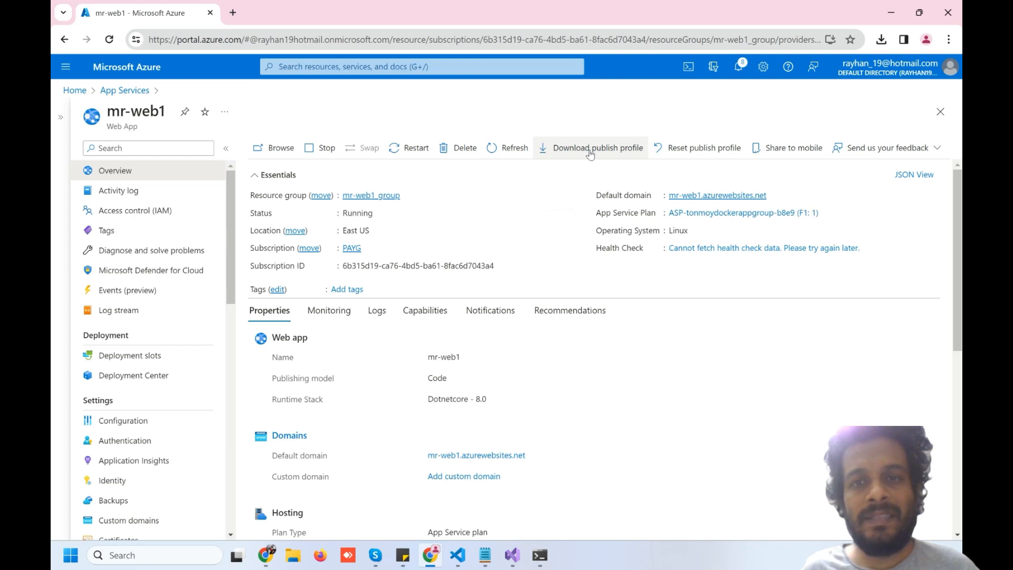
left_click(590, 153)
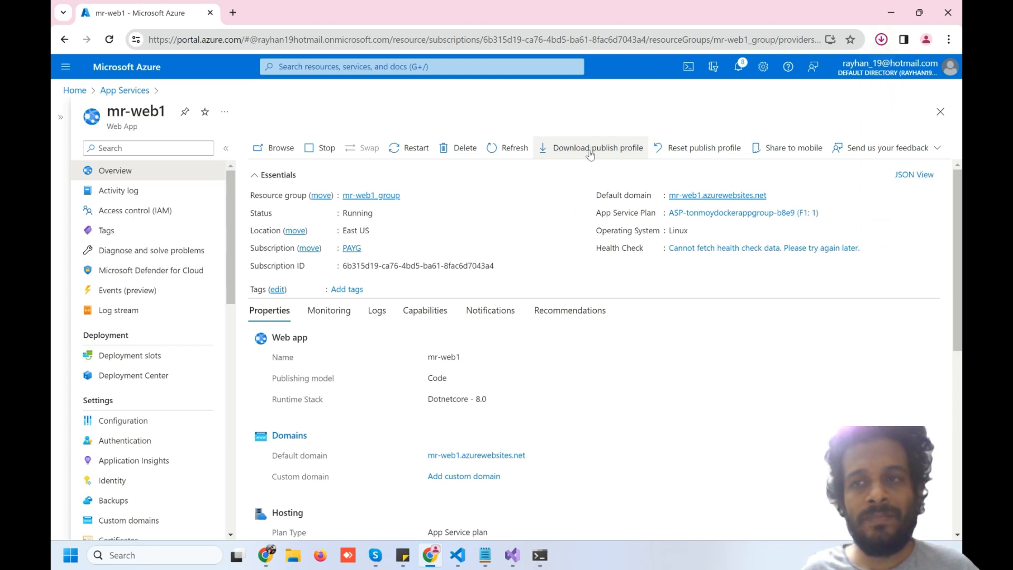
left_click(516, 557)
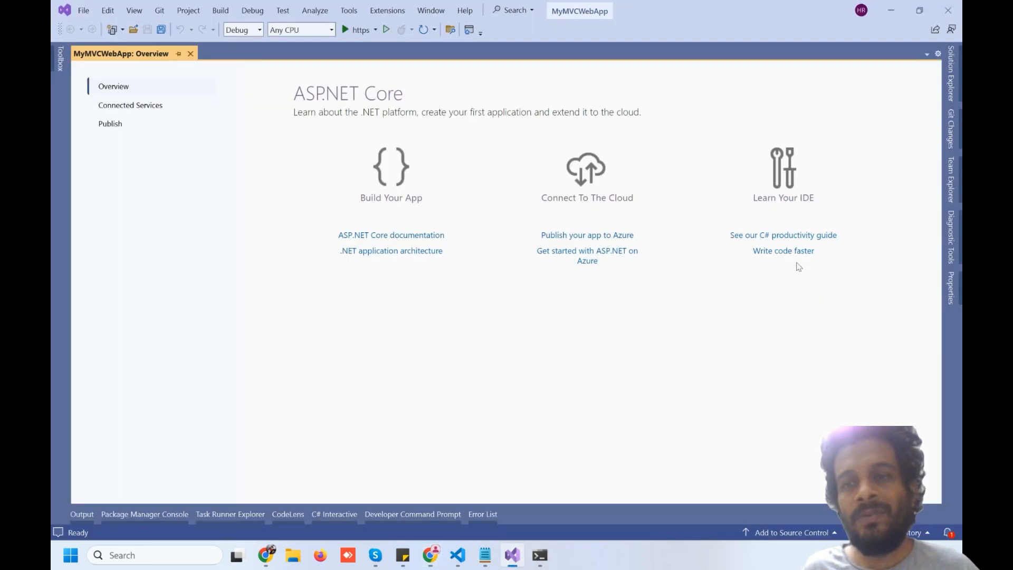
Import mr-web1.PublishSettings from Downloads in MyMVCWebApp's Publish wizard, creating 'mr-web1 - Web Deploy.pubxml'
left_click(955, 86)
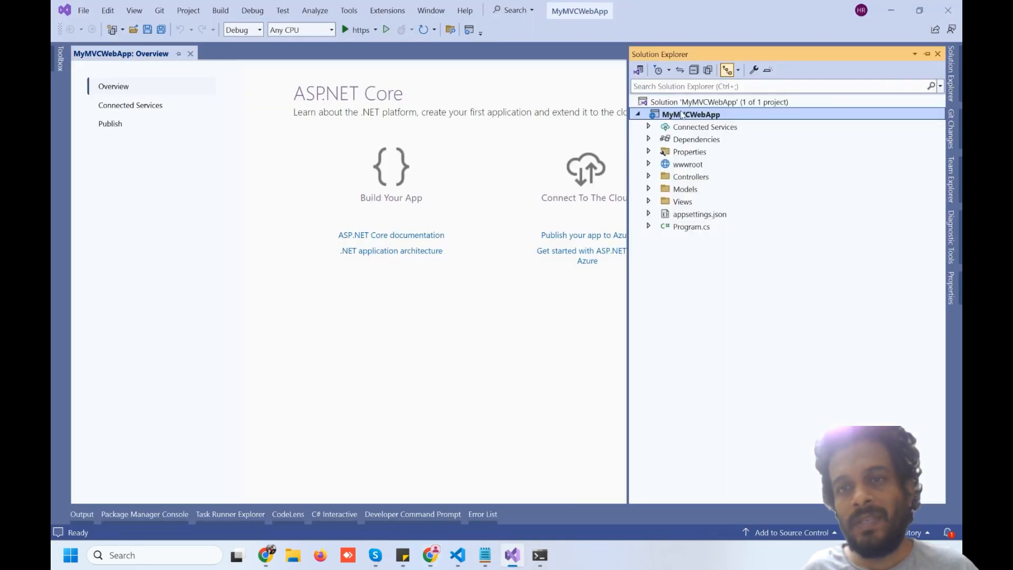
right_click(680, 115)
left_click(715, 92)
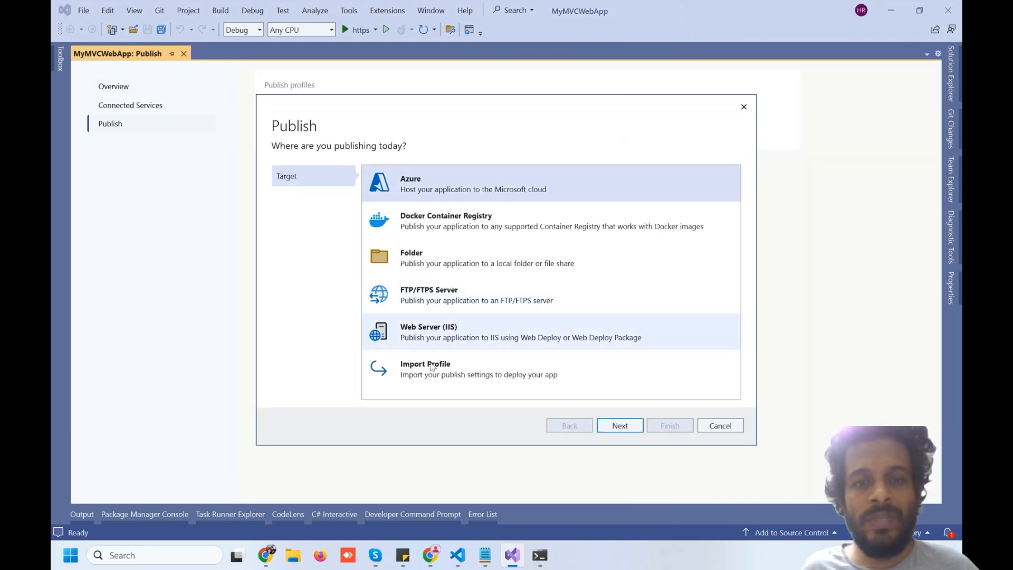
left_click(446, 375)
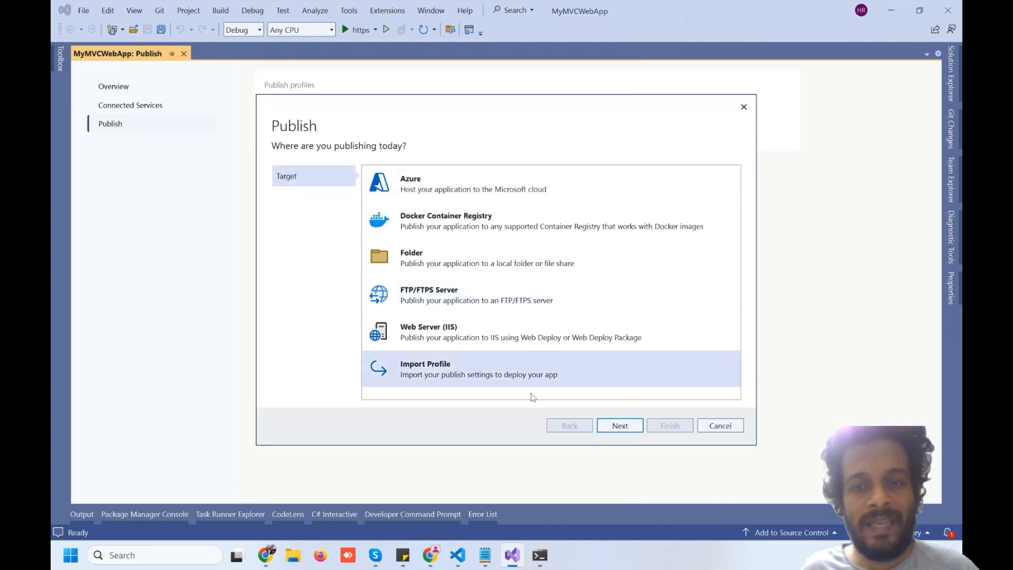
left_click(618, 427)
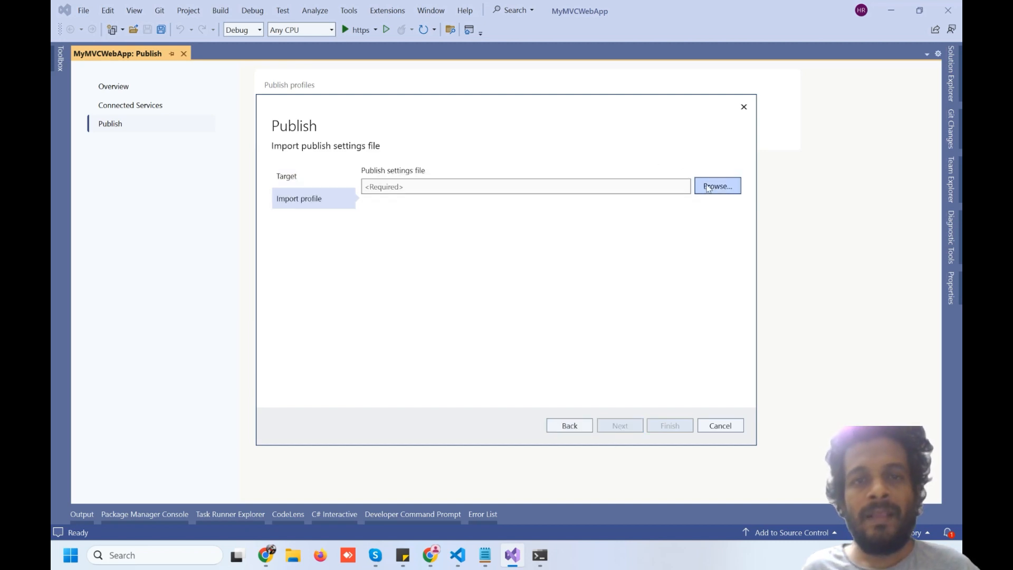
left_click(717, 186)
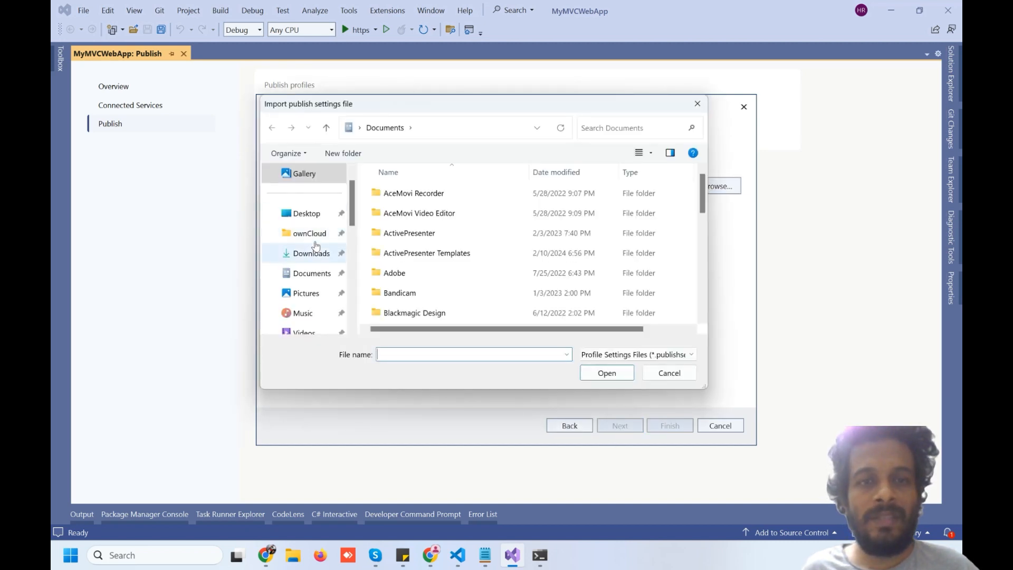
left_click(314, 252)
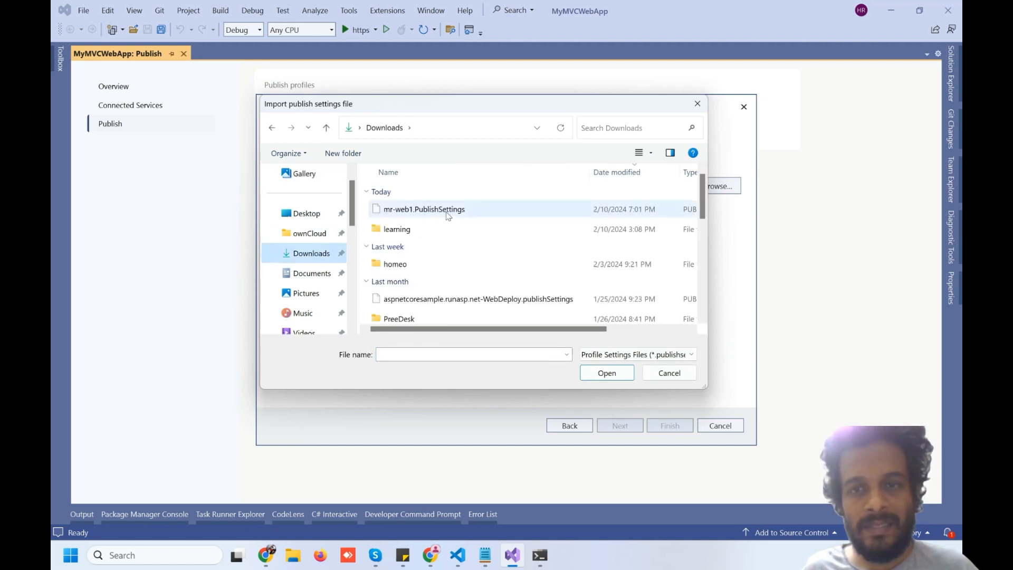
left_click(447, 211)
left_click(606, 372)
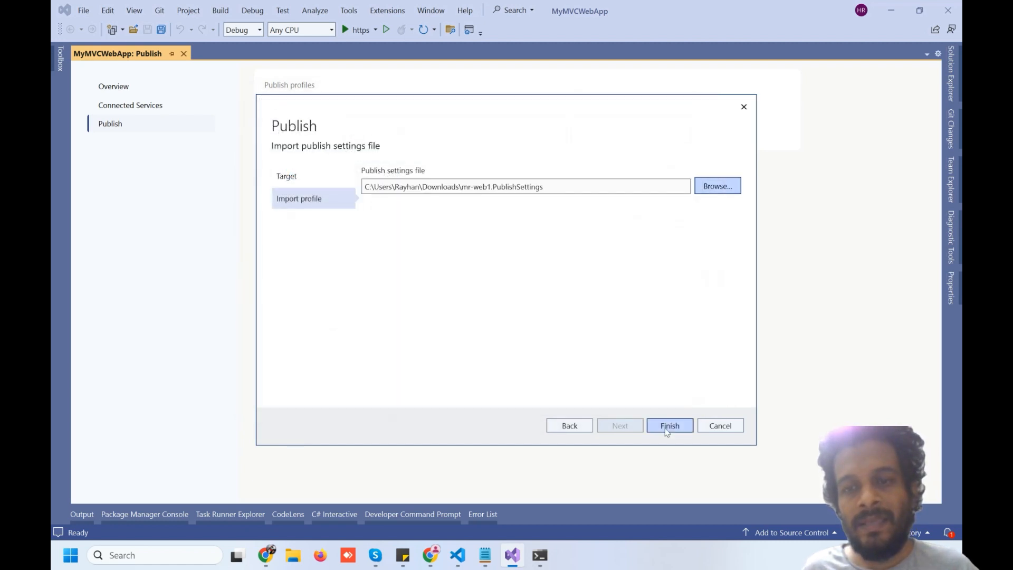
left_click(666, 427)
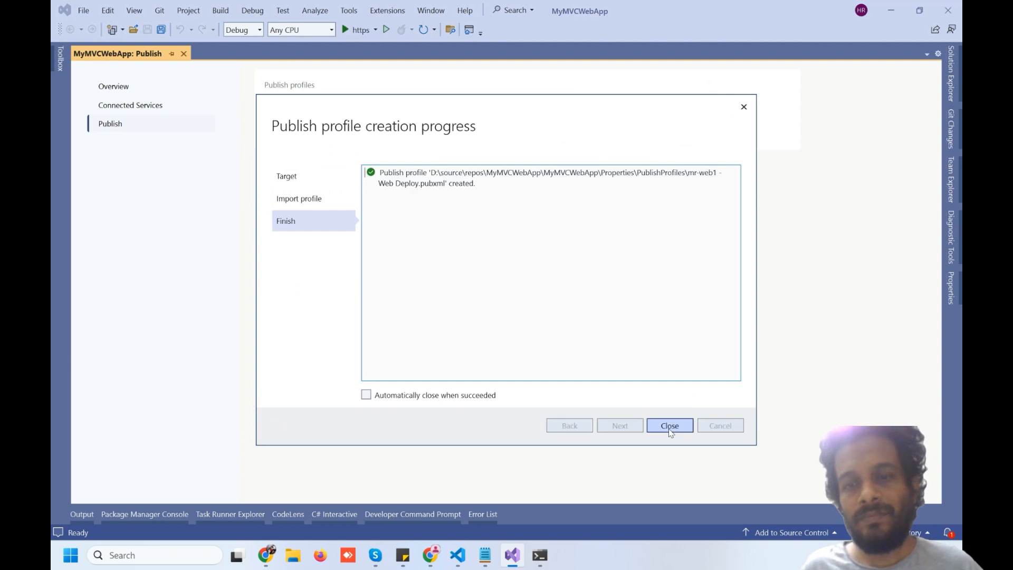
left_click(668, 428)
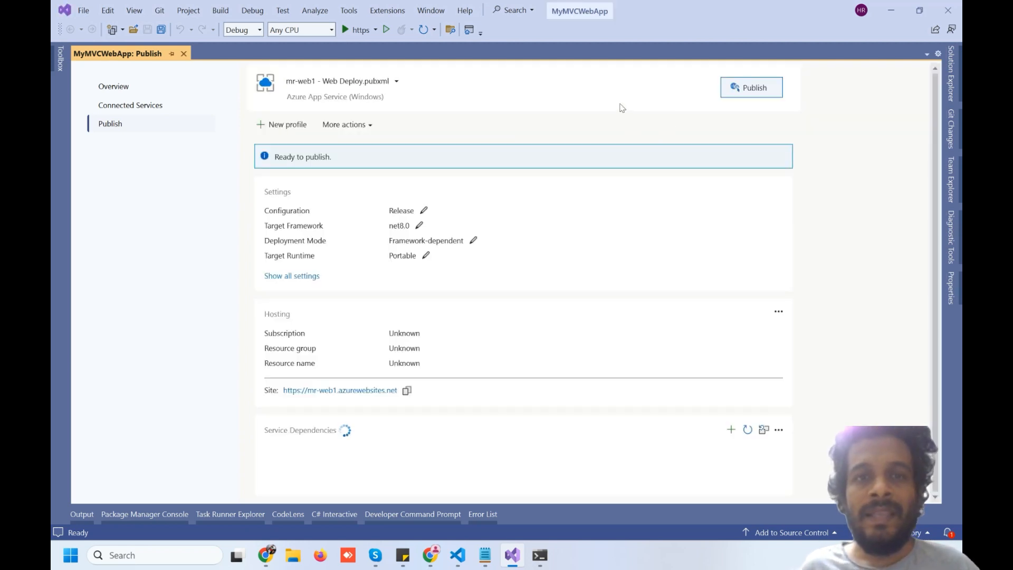
Try publishing to mr-web1, dismiss the Web Deploy 404 error, and return to mr-web1's Azure overview
left_click(741, 89)
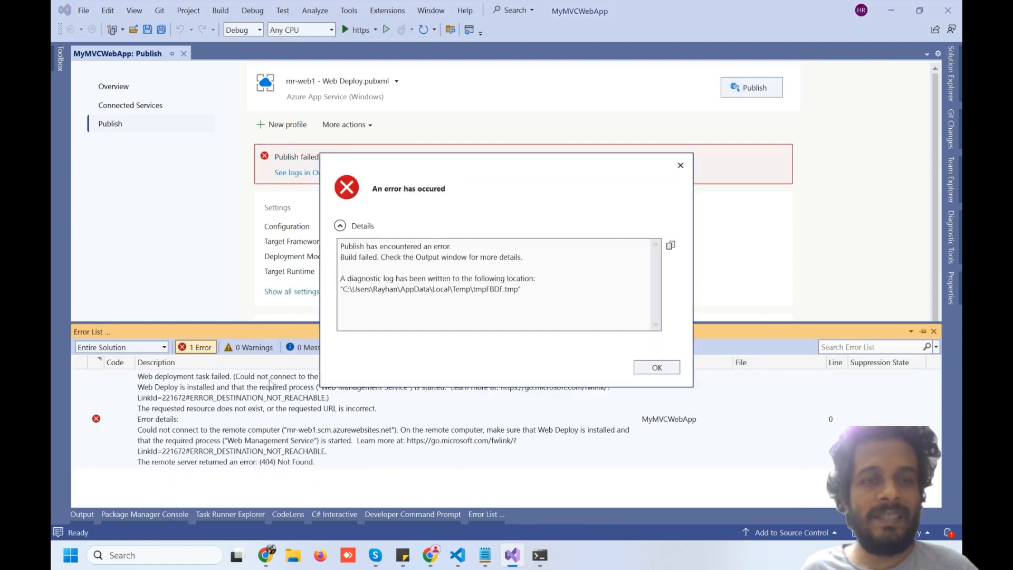
left_click(656, 368)
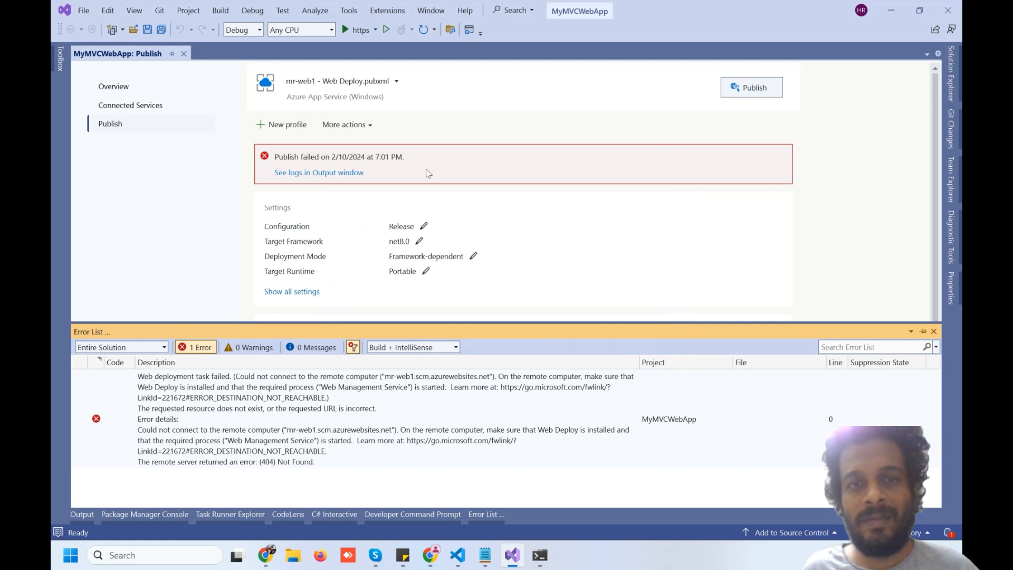
left_click(431, 555)
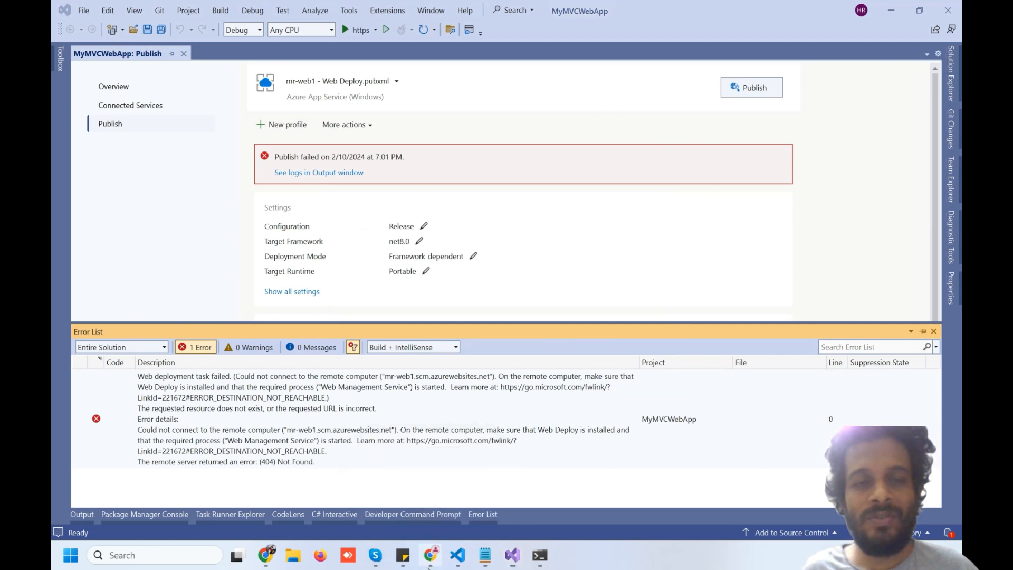
left_click(850, 374)
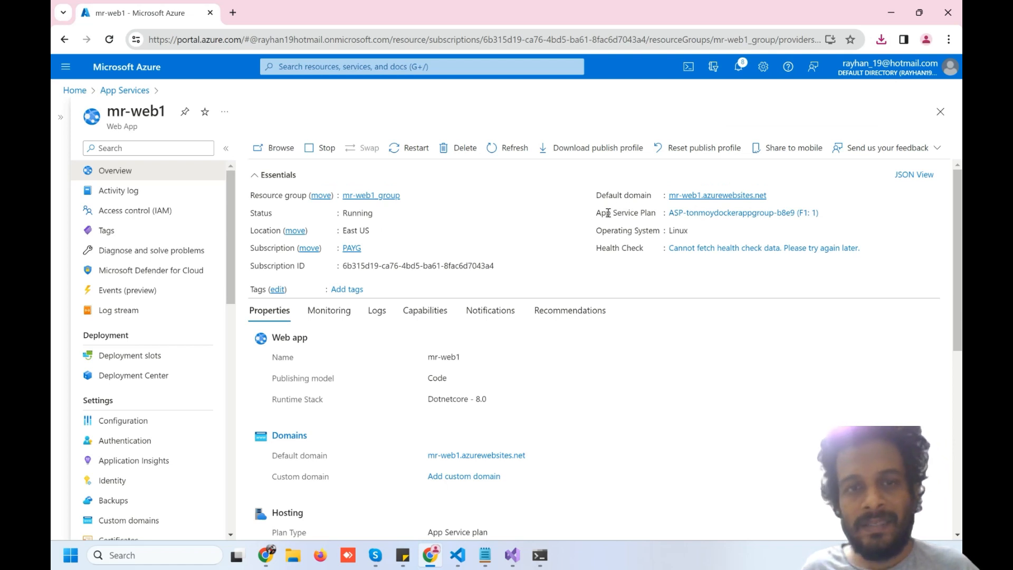
Open mr-web1's Configuration and copy the WEBSITE_WEBDEPLOY_USE_SCM name from the notes
left_click(131, 422)
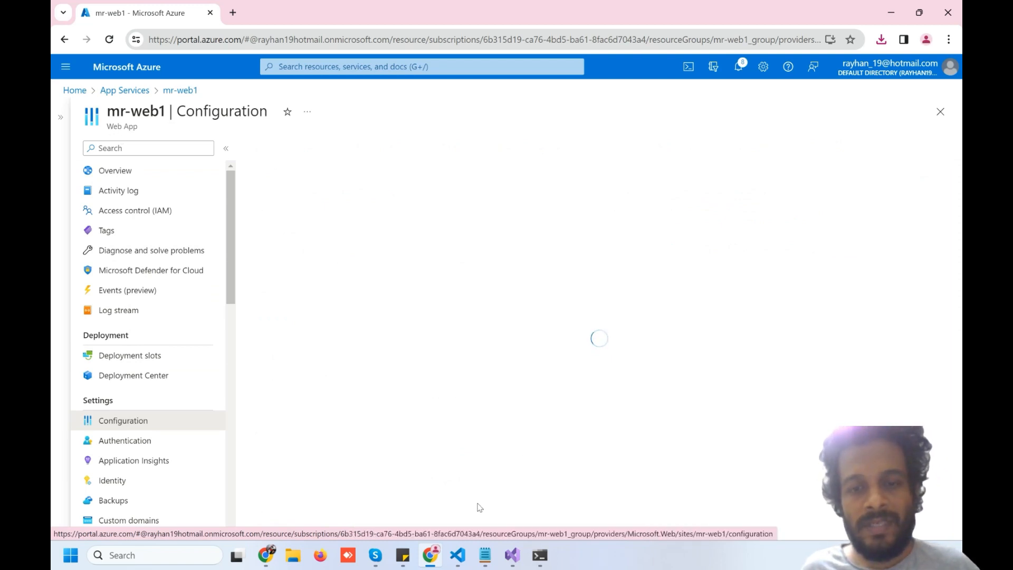
left_click(484, 555)
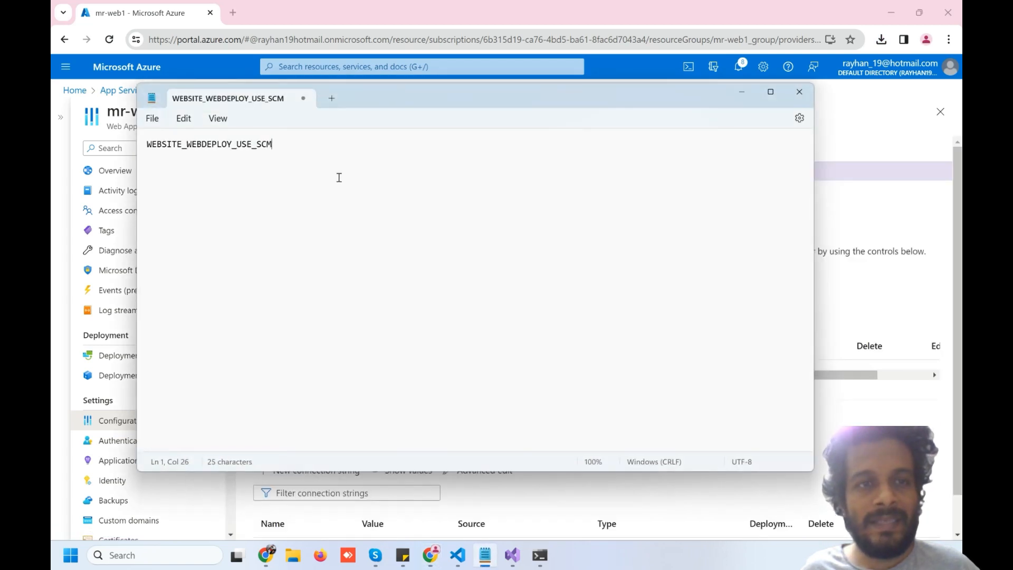
double_click(170, 145)
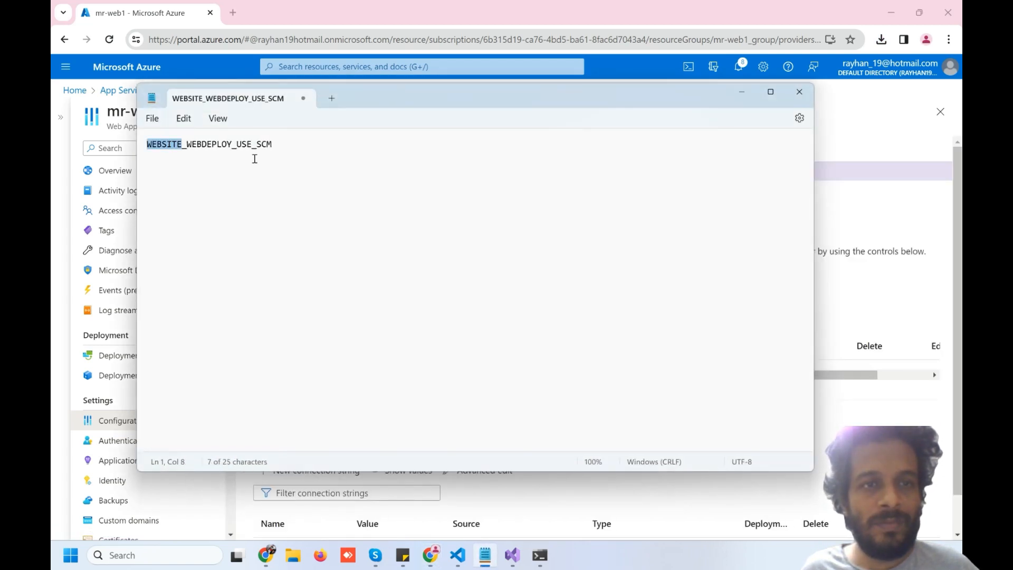
left_click(285, 152, "shift")
key("ctrl+c")
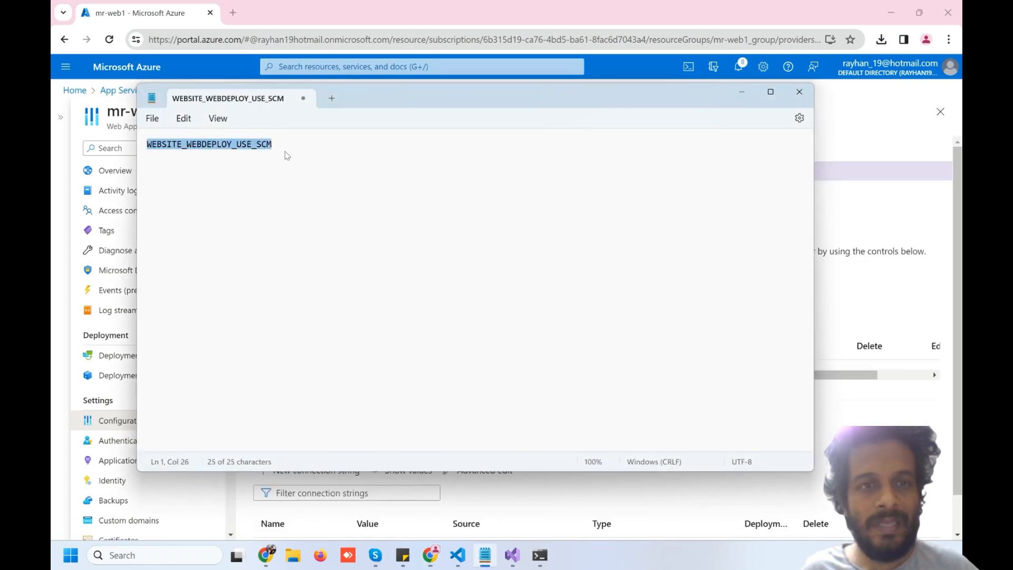
key("alt+Tab")
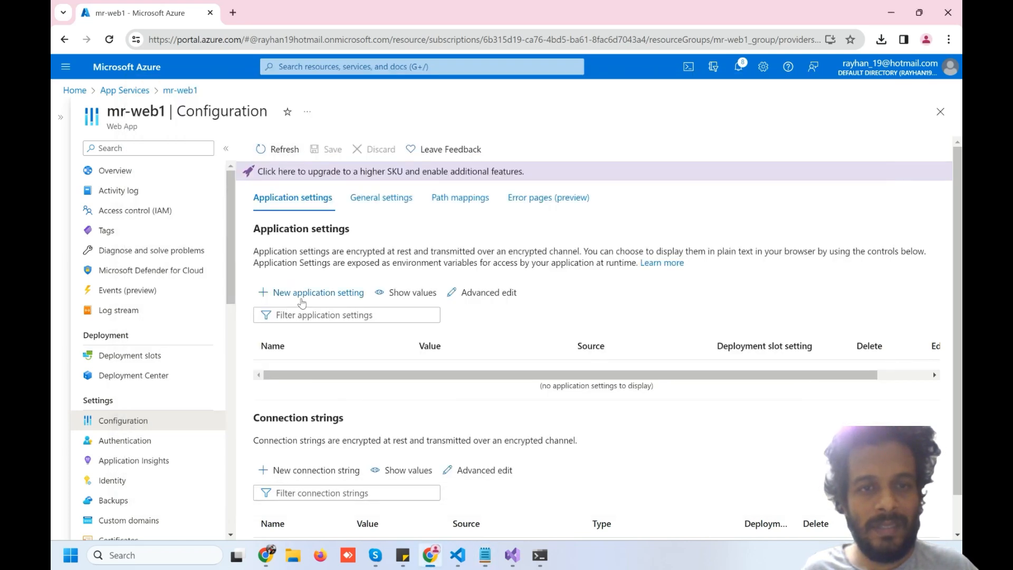
Add application setting WEBSITE_WEBDEPLOY_USE_SCM = false and save the configuration
left_click(307, 292)
left_click(466, 190)
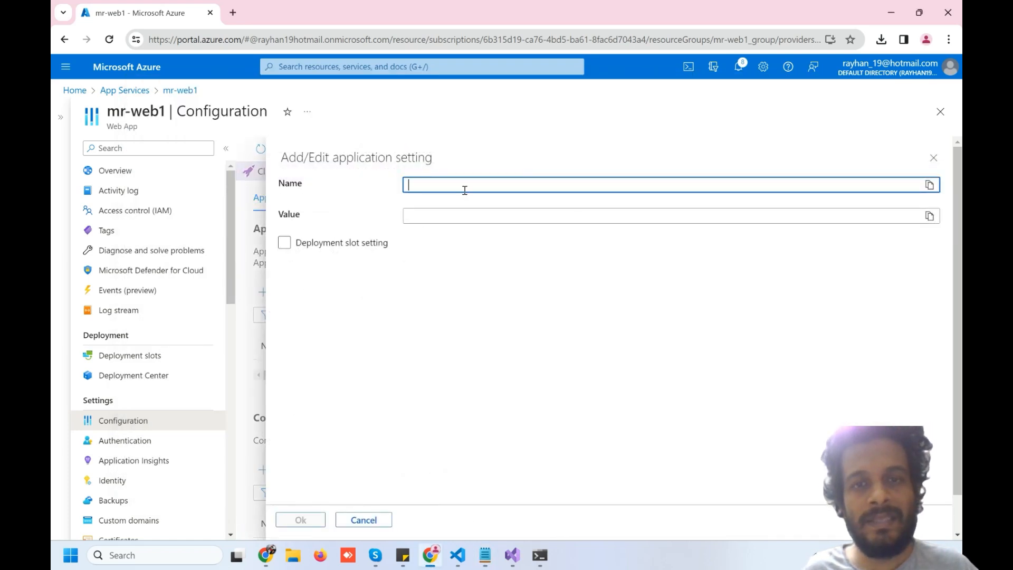
key("ctrl+v")
left_click(449, 211)
type("f")
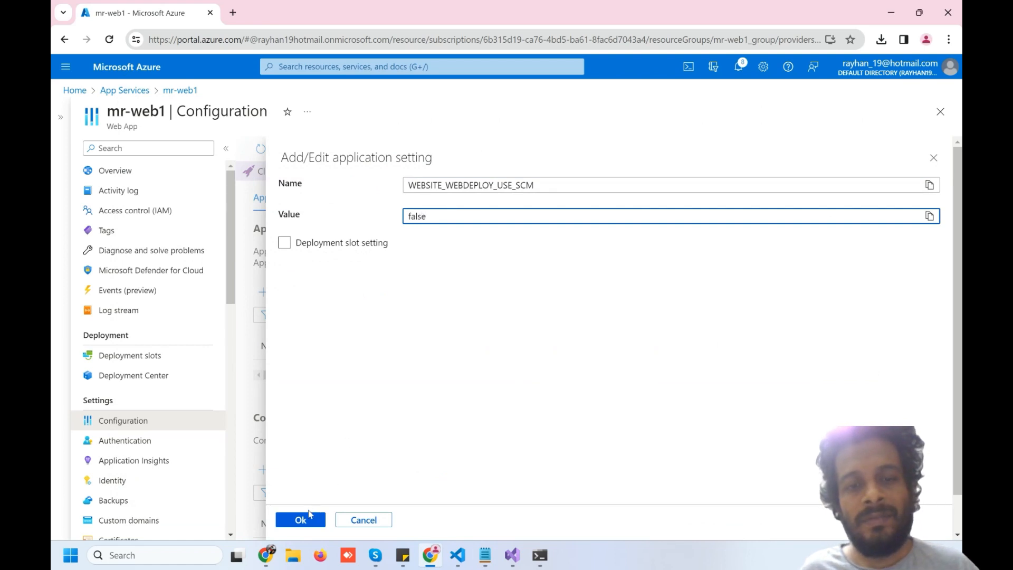
left_click(301, 520)
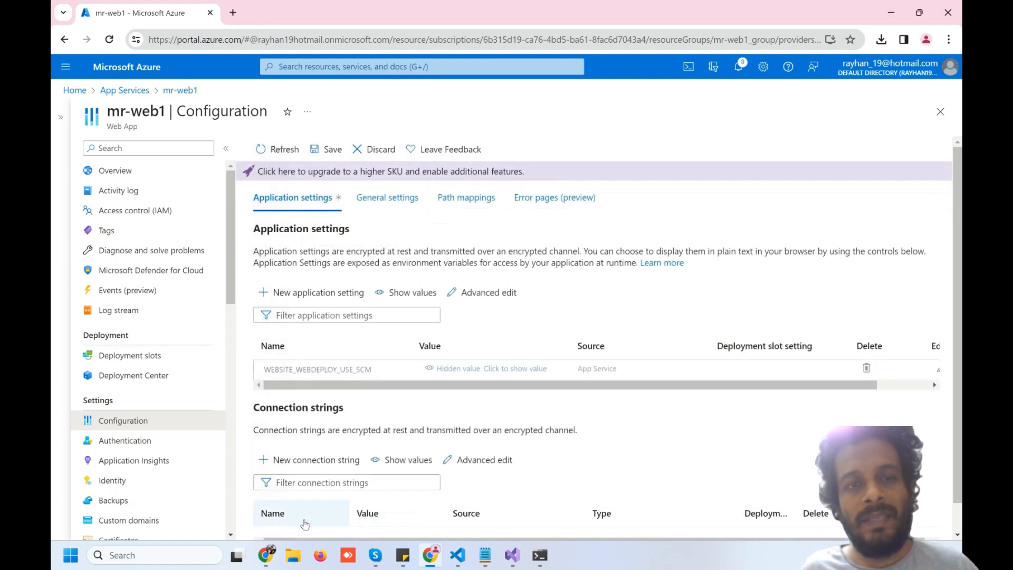
left_click(332, 152)
left_click(295, 240)
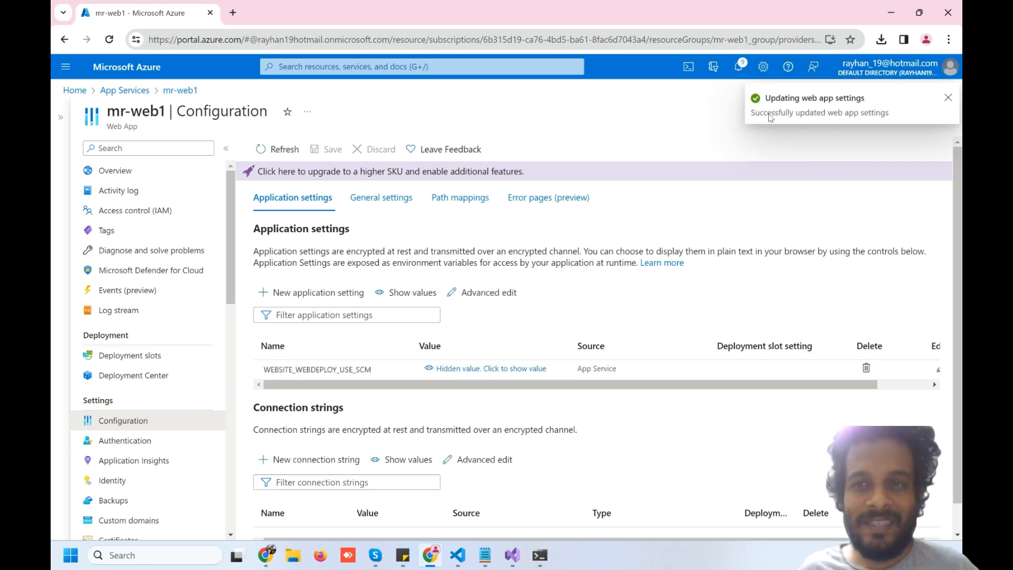
left_click(521, 561)
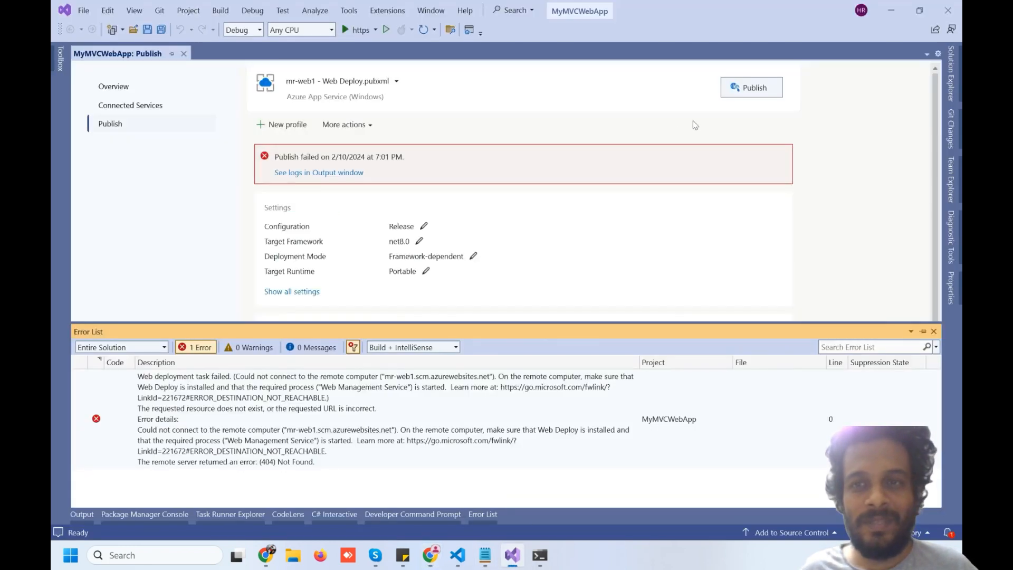
Publish to mr-web1 again, dismiss the resulting error, and return to the Configuration page
left_click(751, 87)
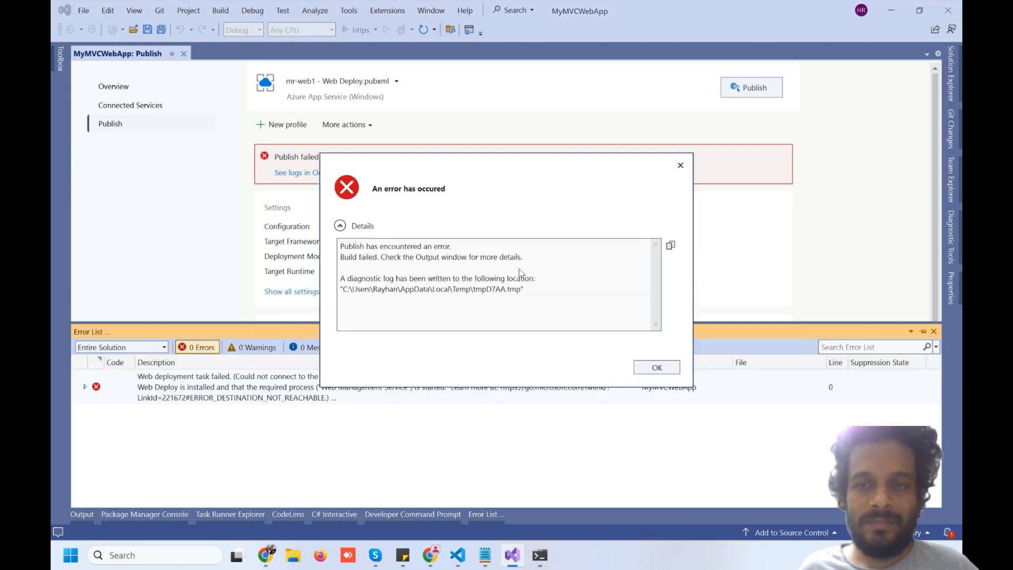
left_click(654, 368)
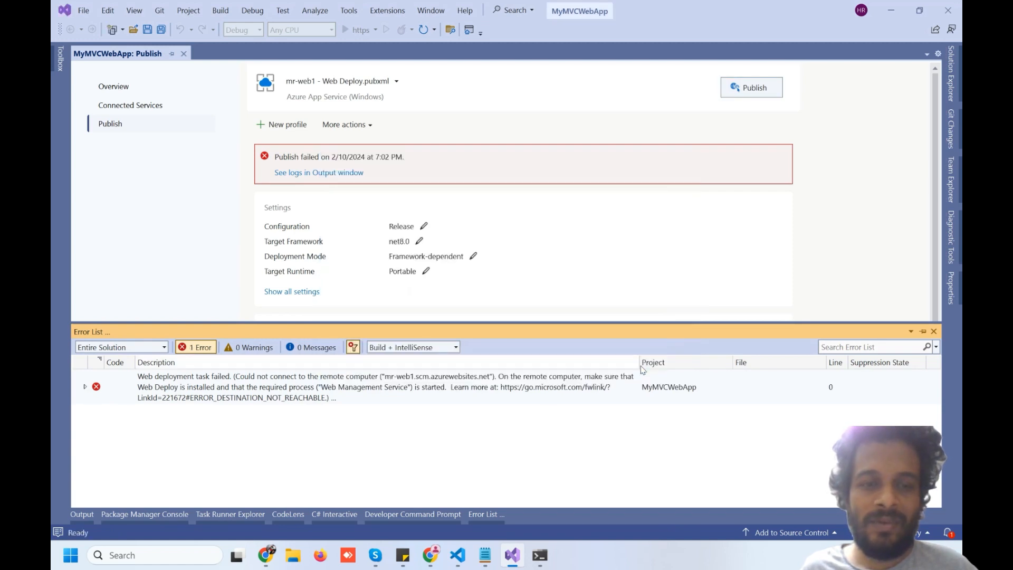
left_click(430, 555)
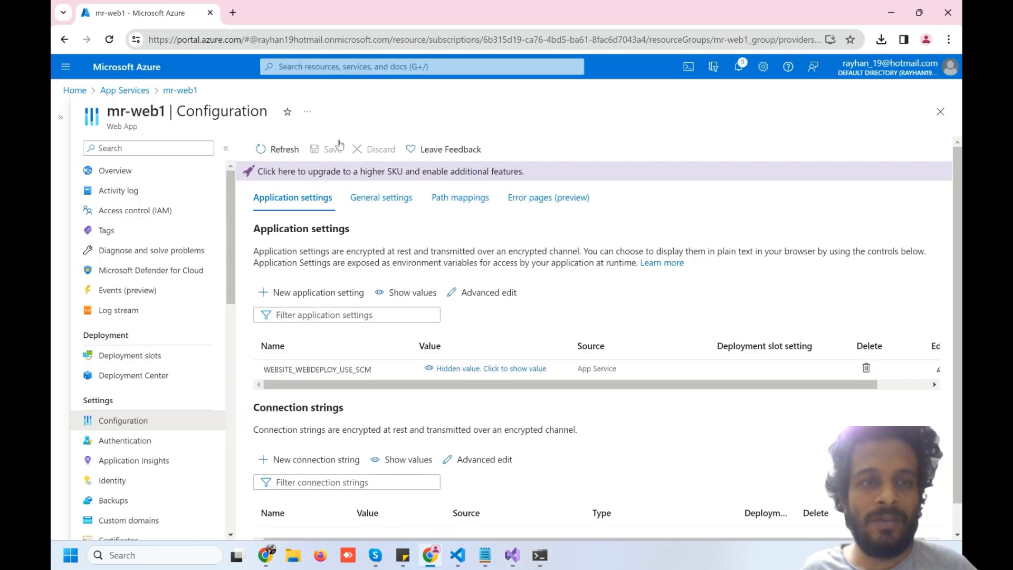
Download a fresh publish profile, mr-web1 (1).PublishSettings, from mr-web1's Overview
left_click(144, 172)
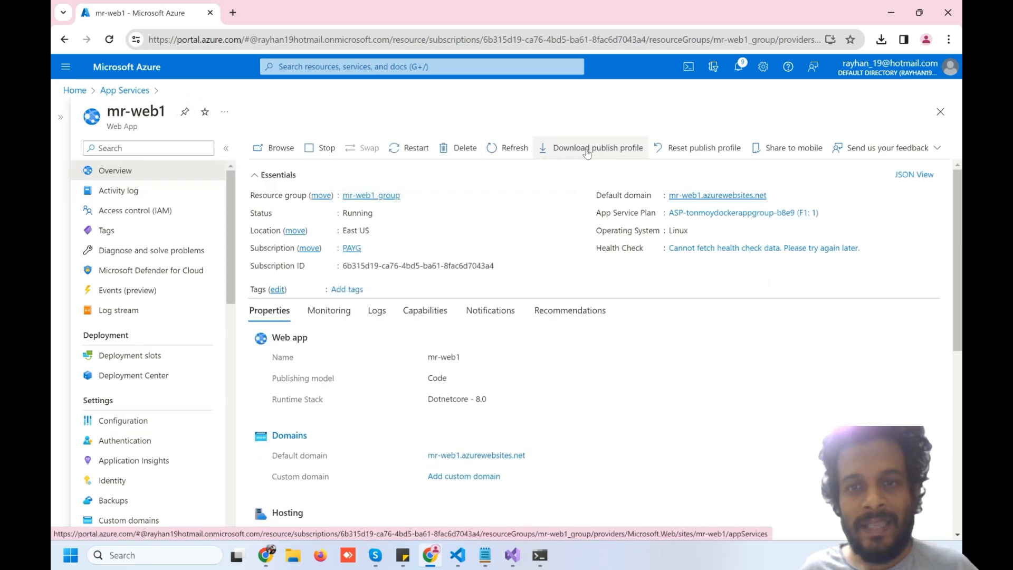
left_click(587, 148)
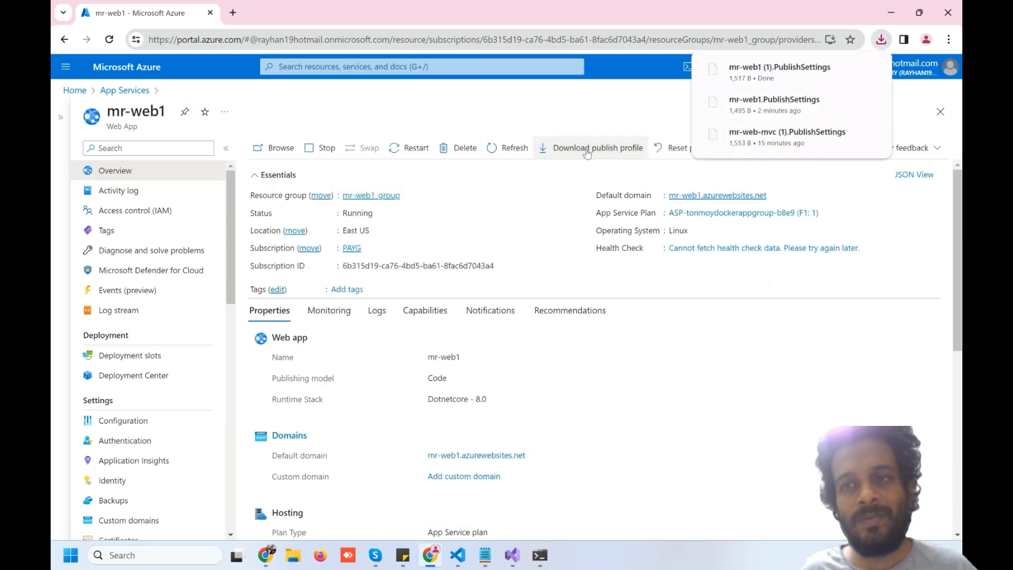
left_click(510, 562)
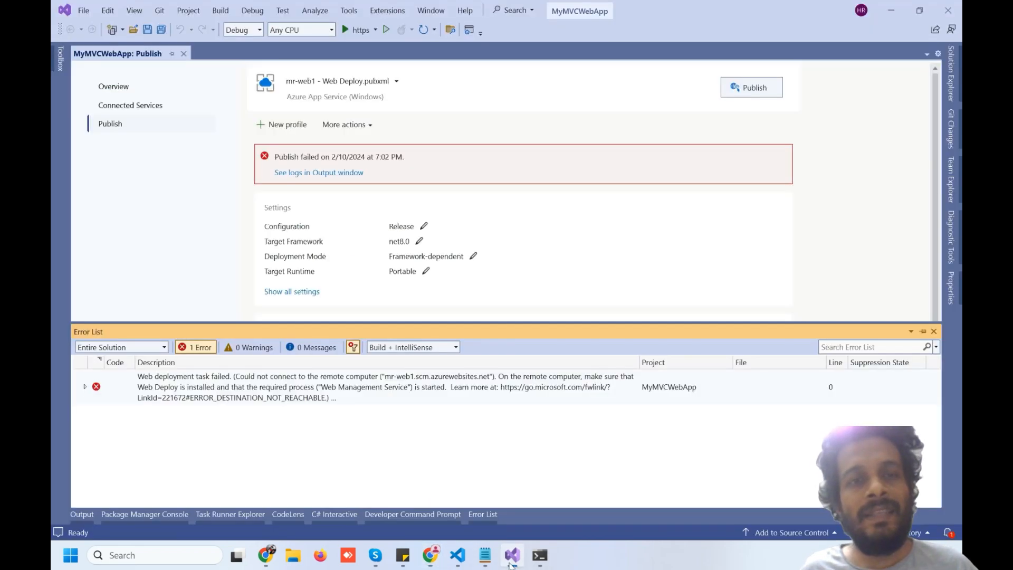
Import mr-web1 (1).PublishSettings from Downloads as new profile mr-web1 - Web Deploy1.pubxml
left_click(297, 125)
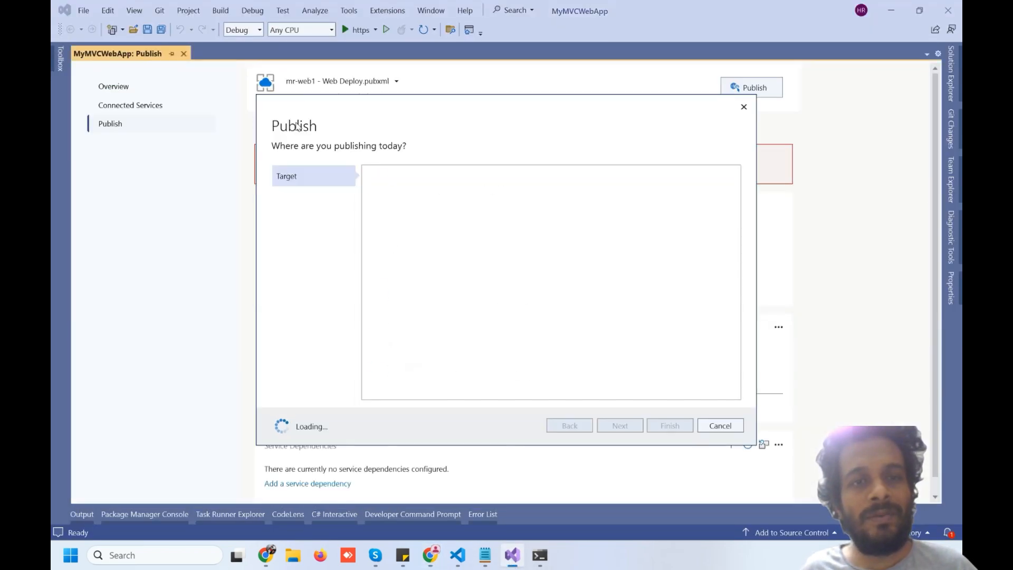
left_click(448, 366)
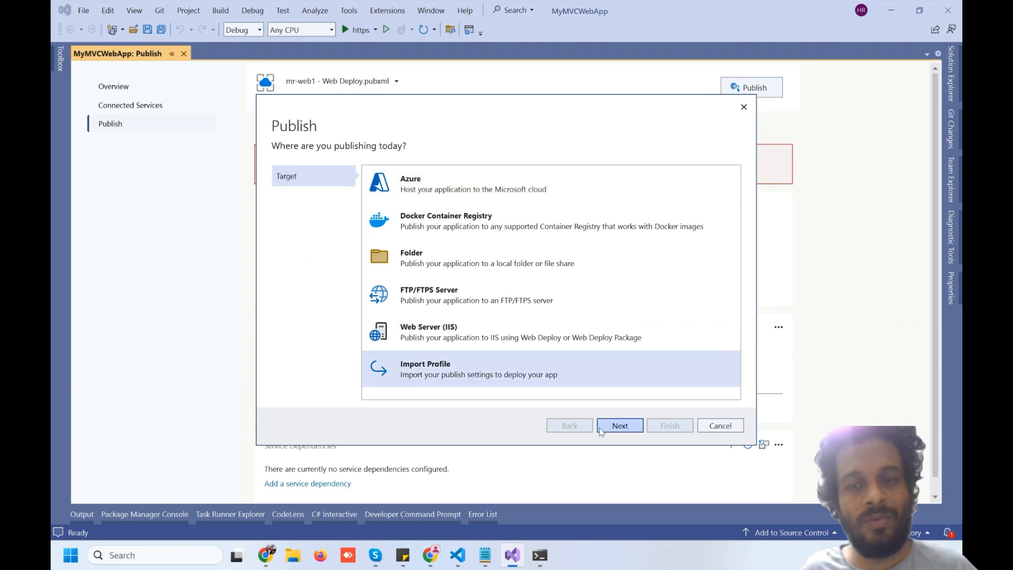
left_click(618, 427)
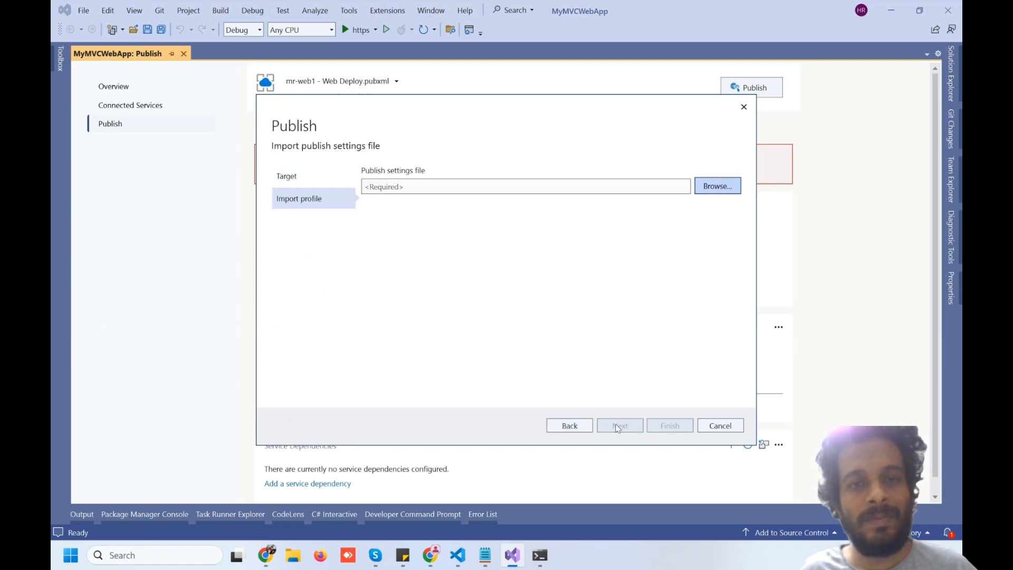
left_click(716, 188)
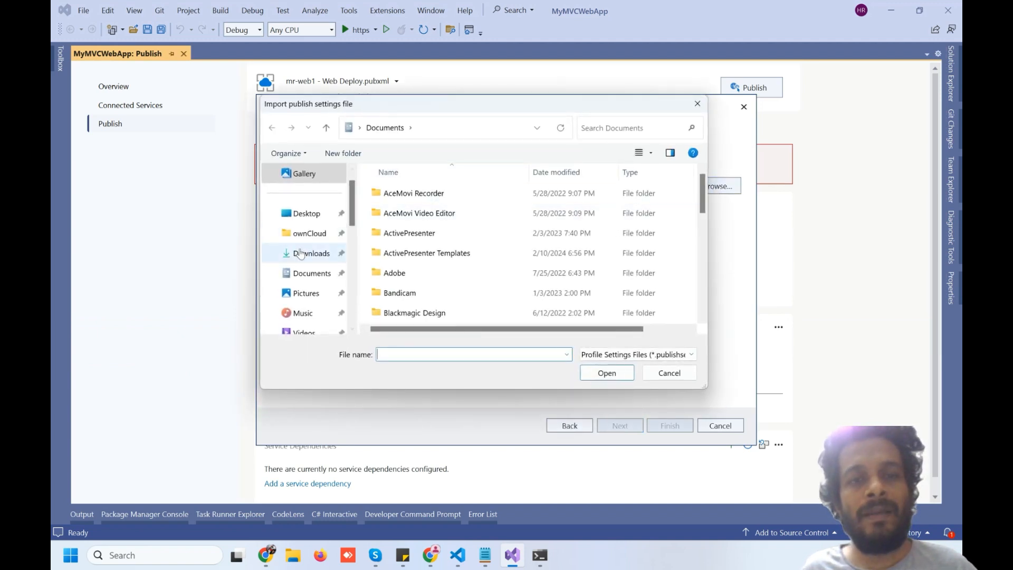
left_click(299, 254)
left_click(414, 210)
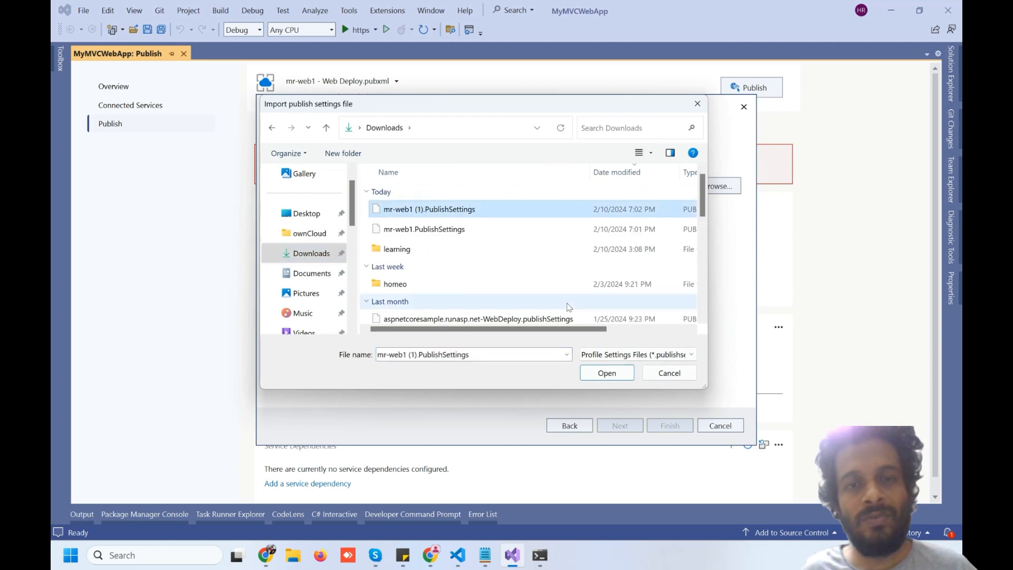
left_click(601, 373)
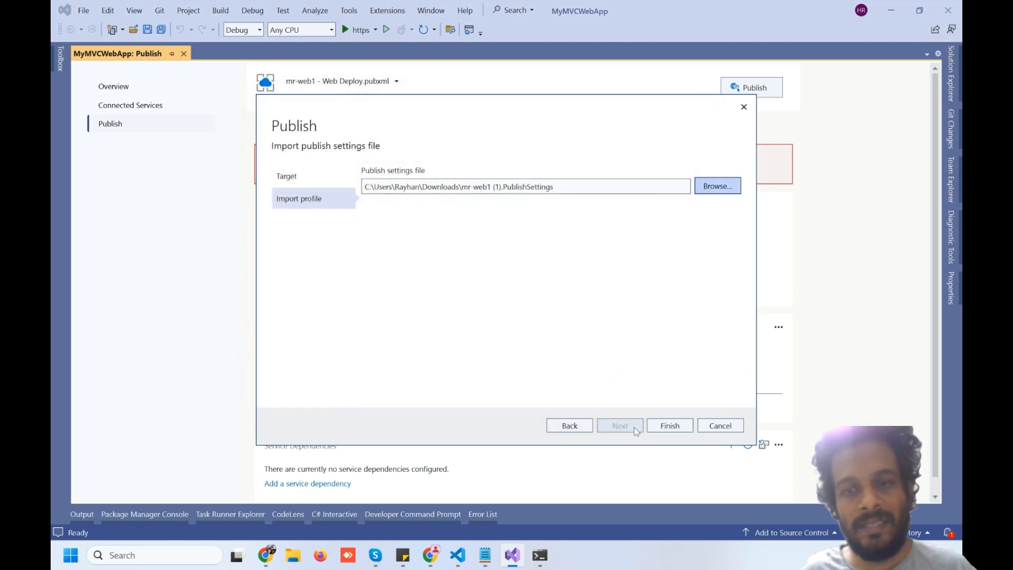
left_click(667, 428)
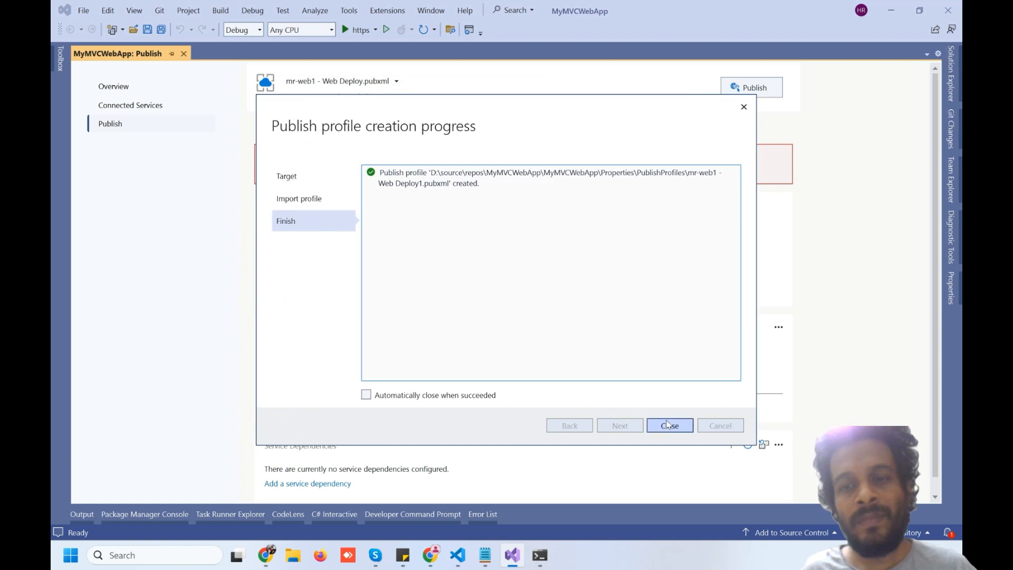
left_click(668, 425)
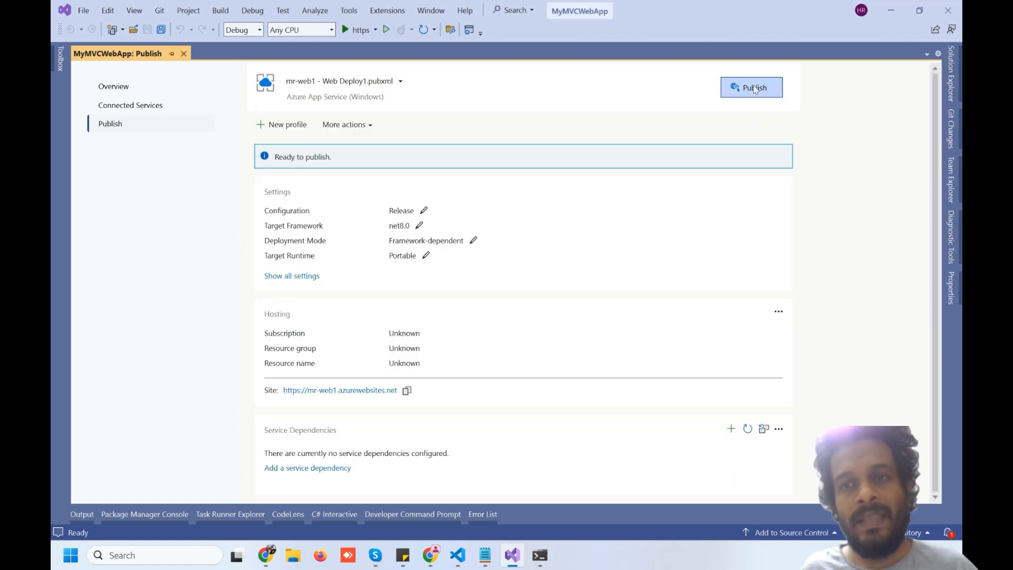
left_click(755, 87)
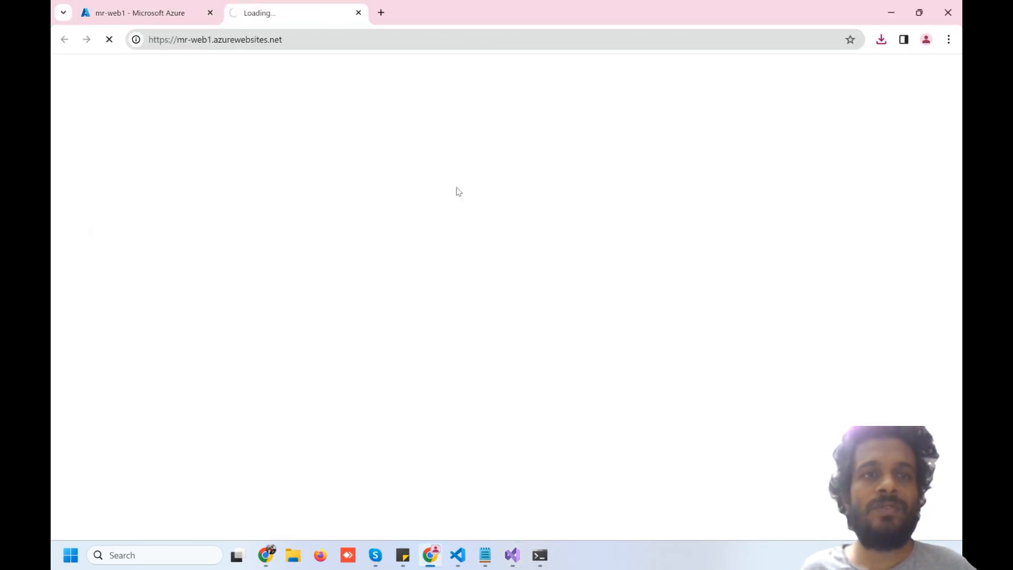
left_click(512, 555)
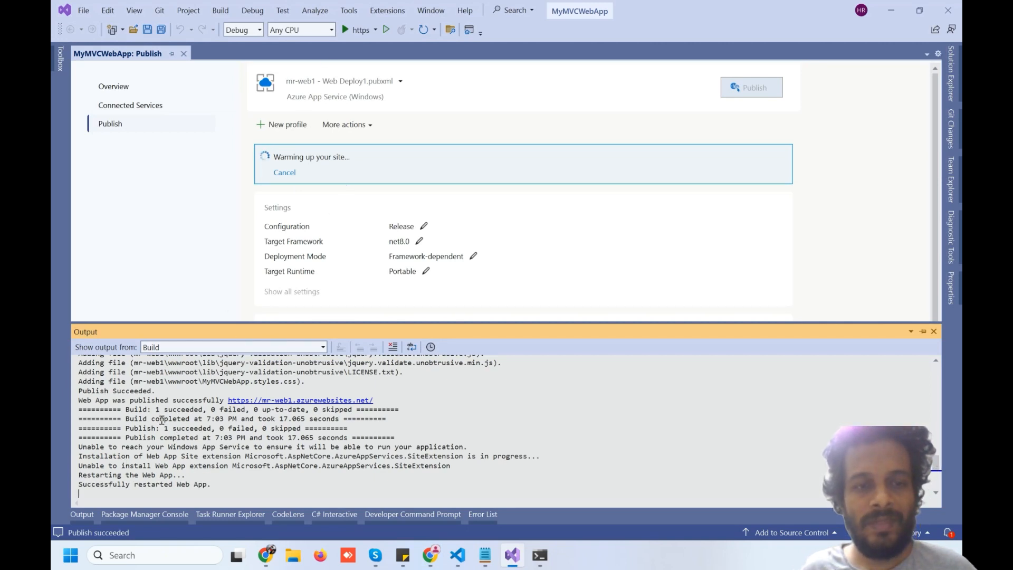
left_click_drag(93, 403, 234, 403)
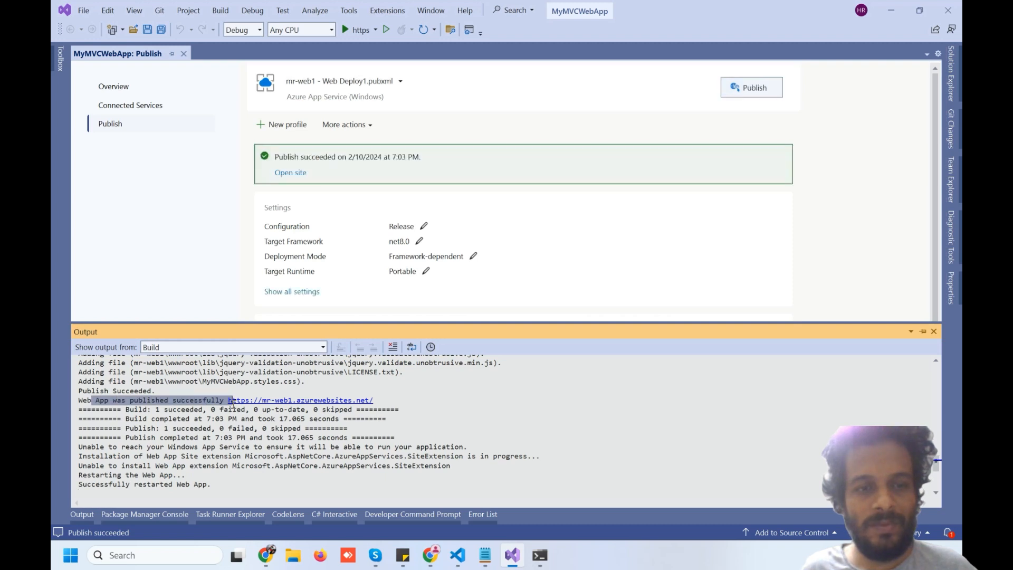
Minimize Visual Studio and view the MyMVCWebApp Welcome page at mr-web1.azurewebsites.net
left_click(890, 11)
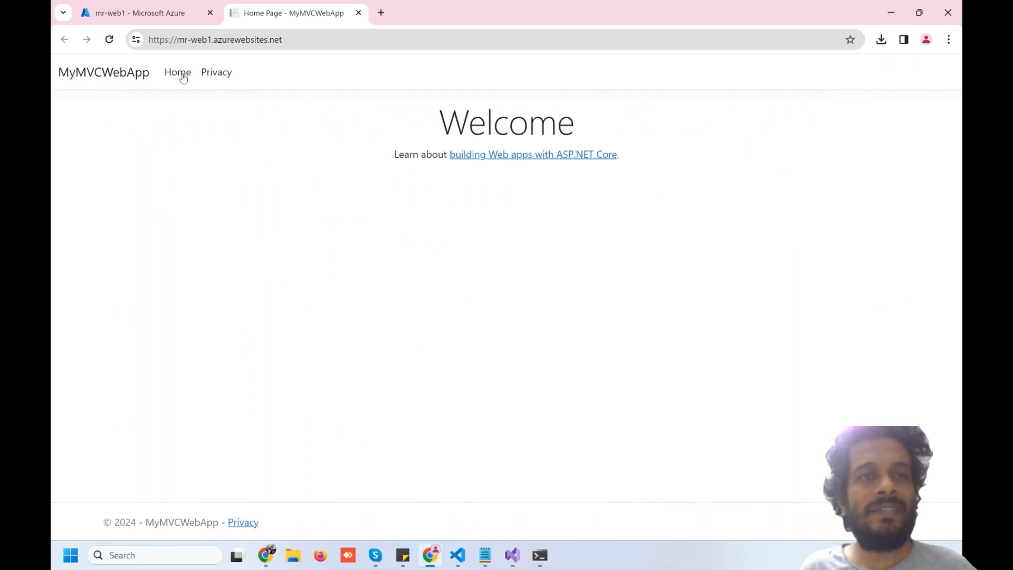
left_click_drag(175, 39, 283, 47)
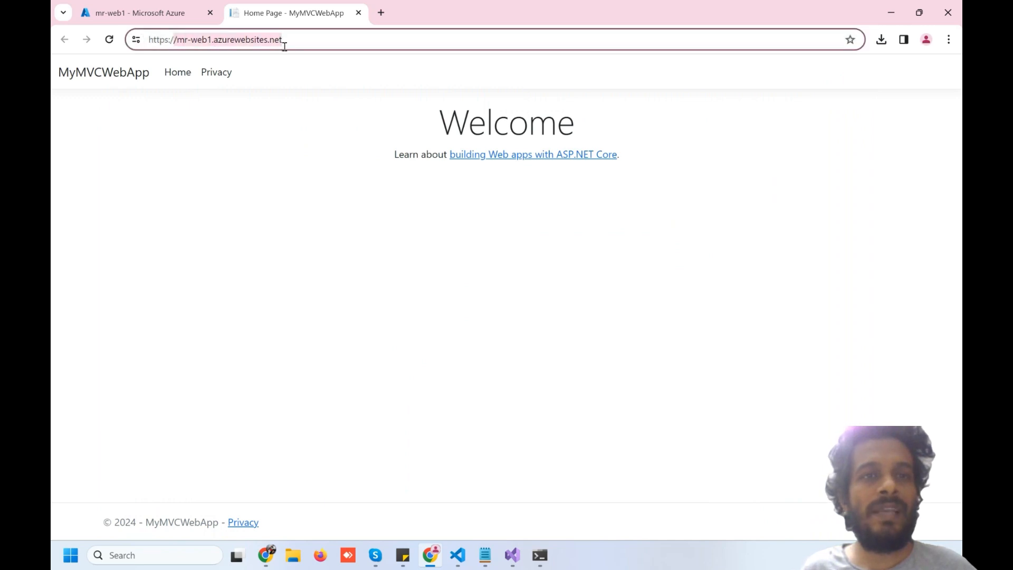
left_click(241, 232)
left_click(220, 76)
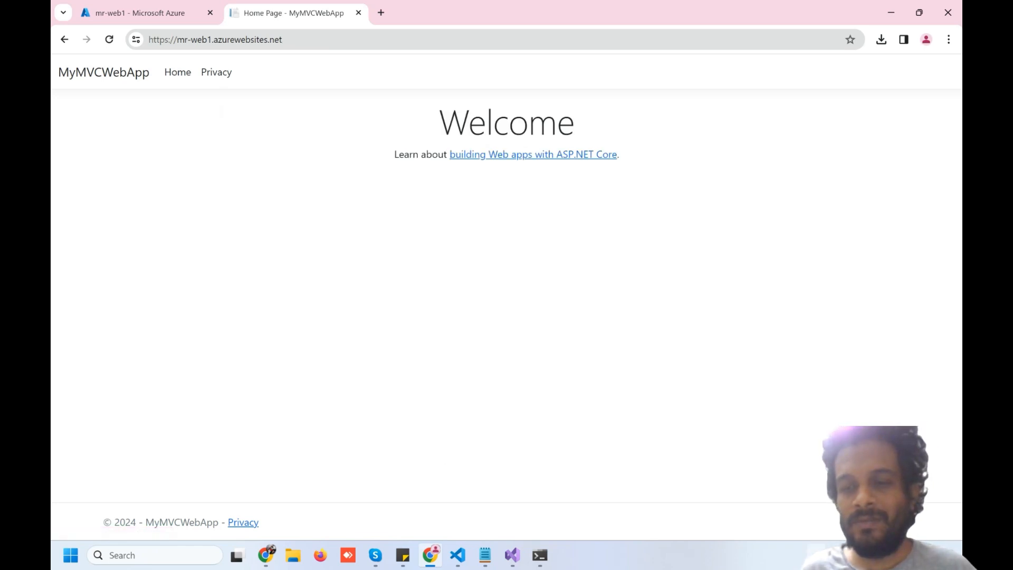
left_click(816, 553)
left_click(815, 517)
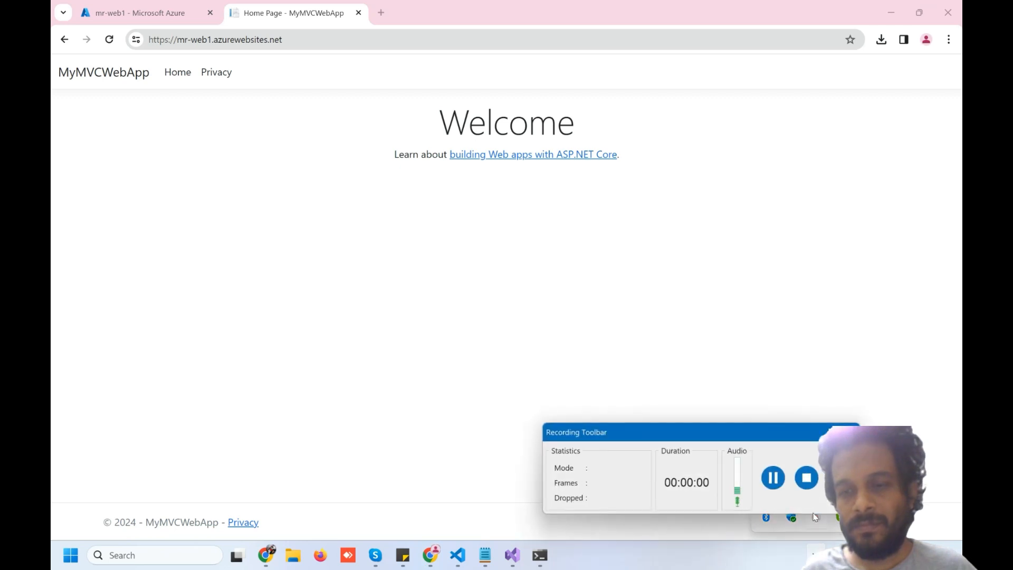